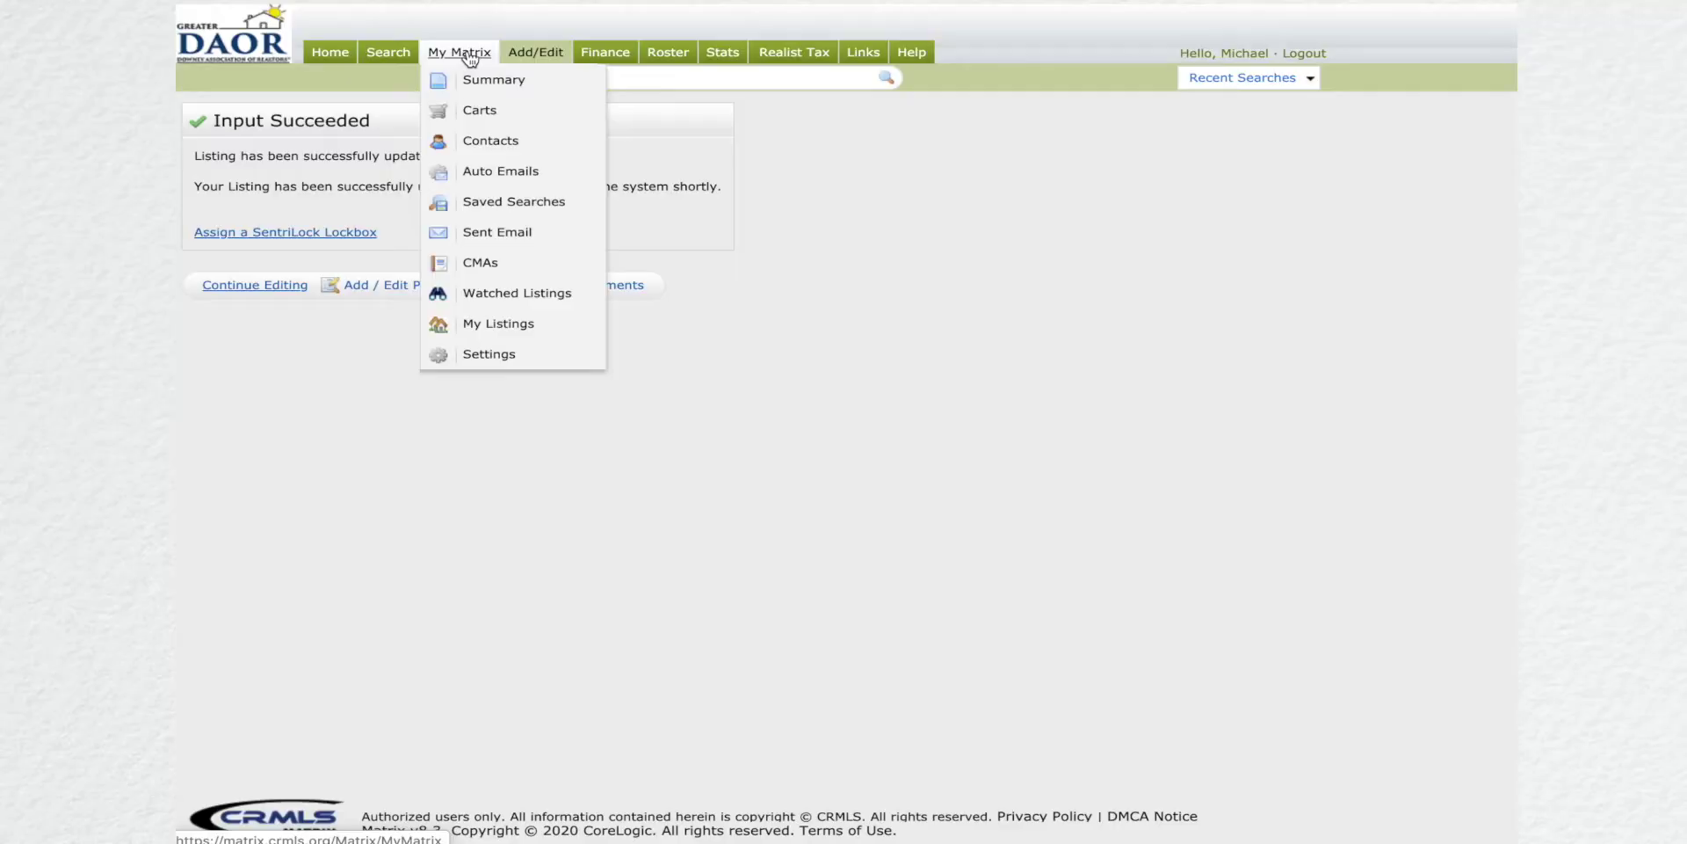
- Show My Active Resi Inc Listings and tick the checkbox for the 131 W 79th St listing
click(510, 327)
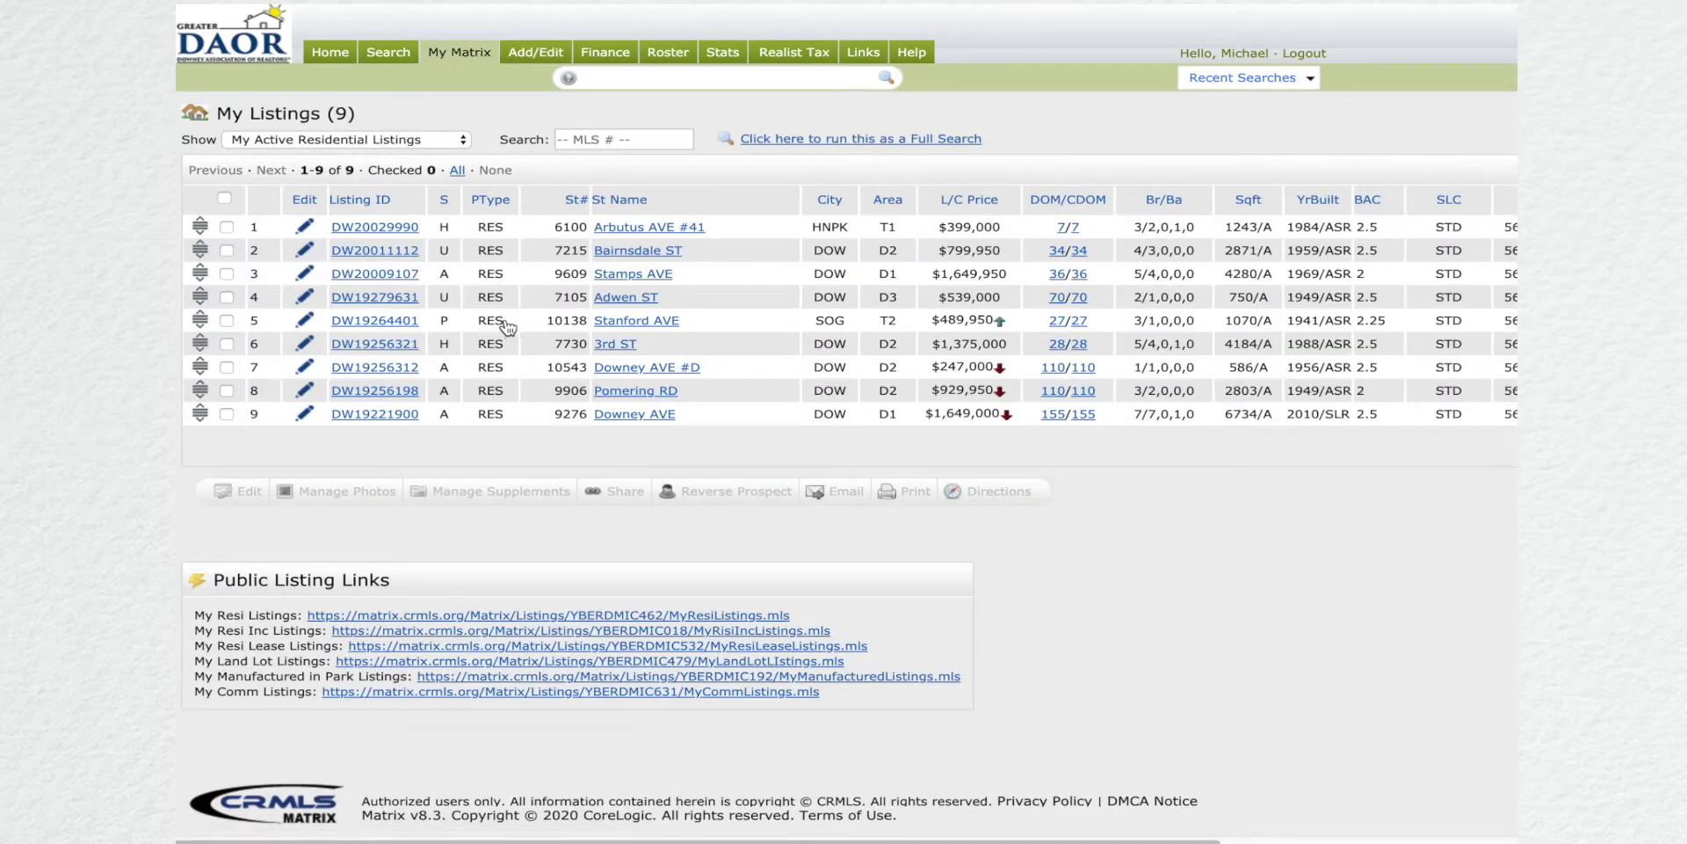
click(461, 140)
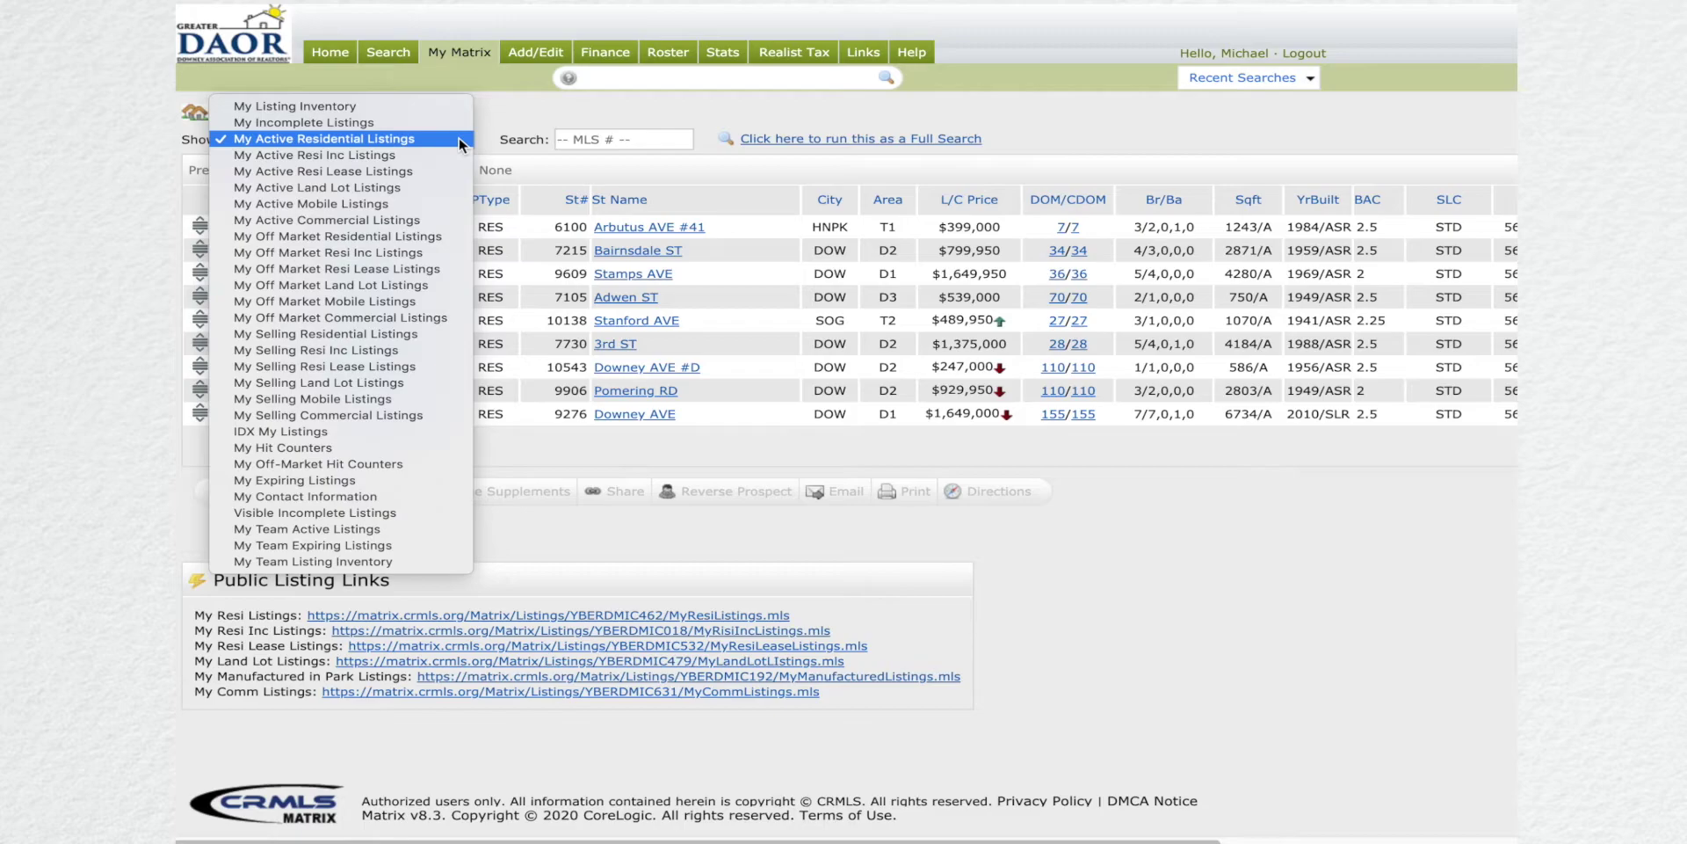
click(448, 155)
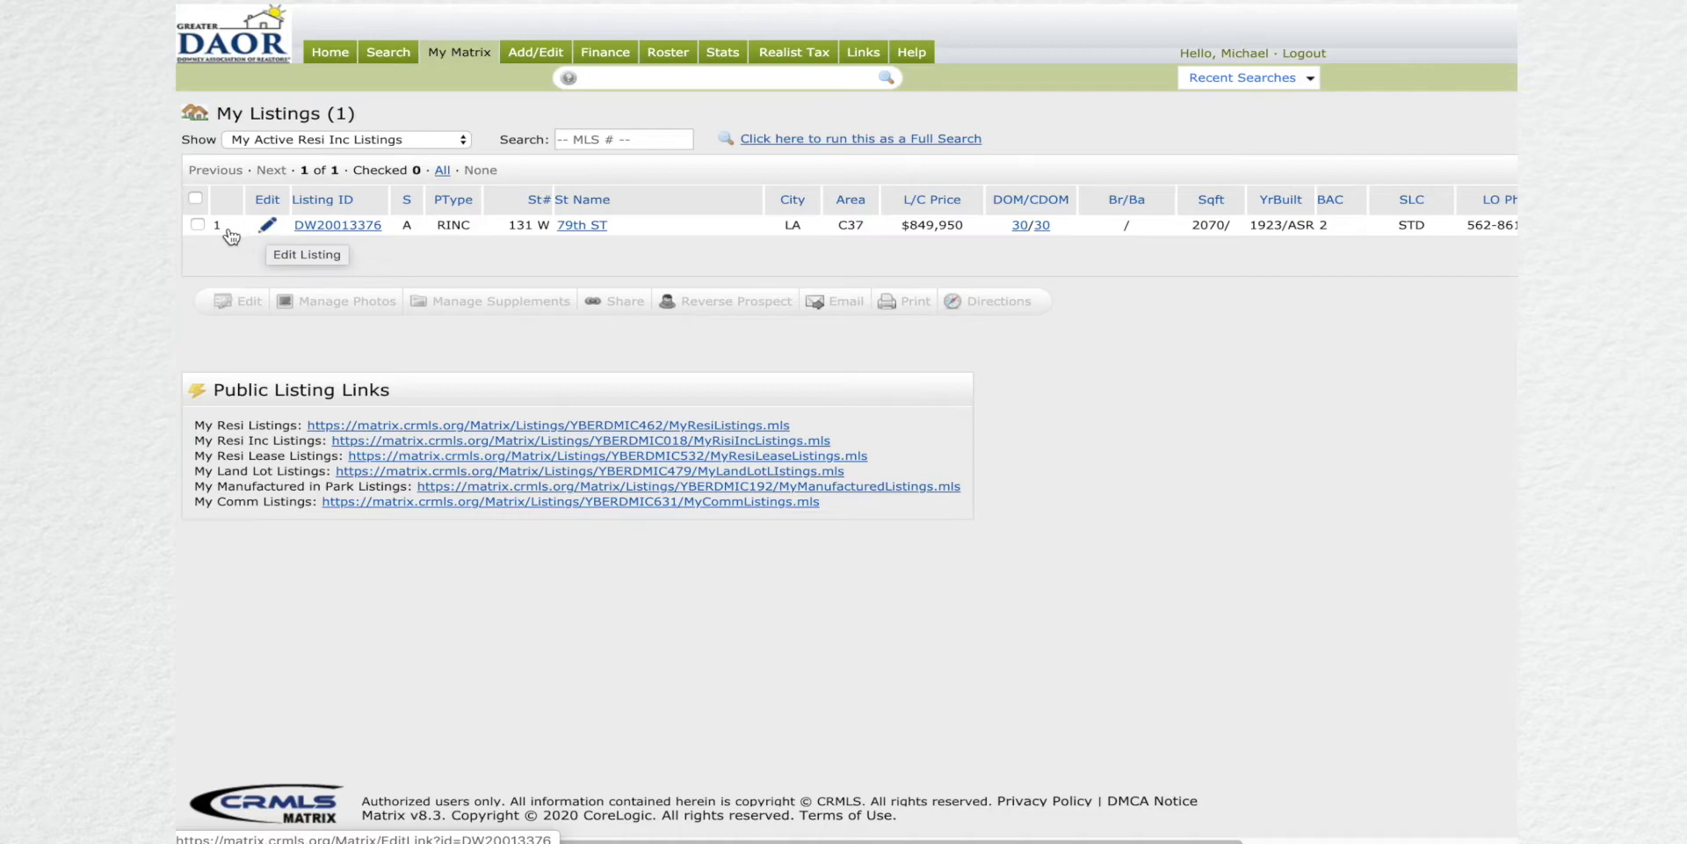
click(198, 225)
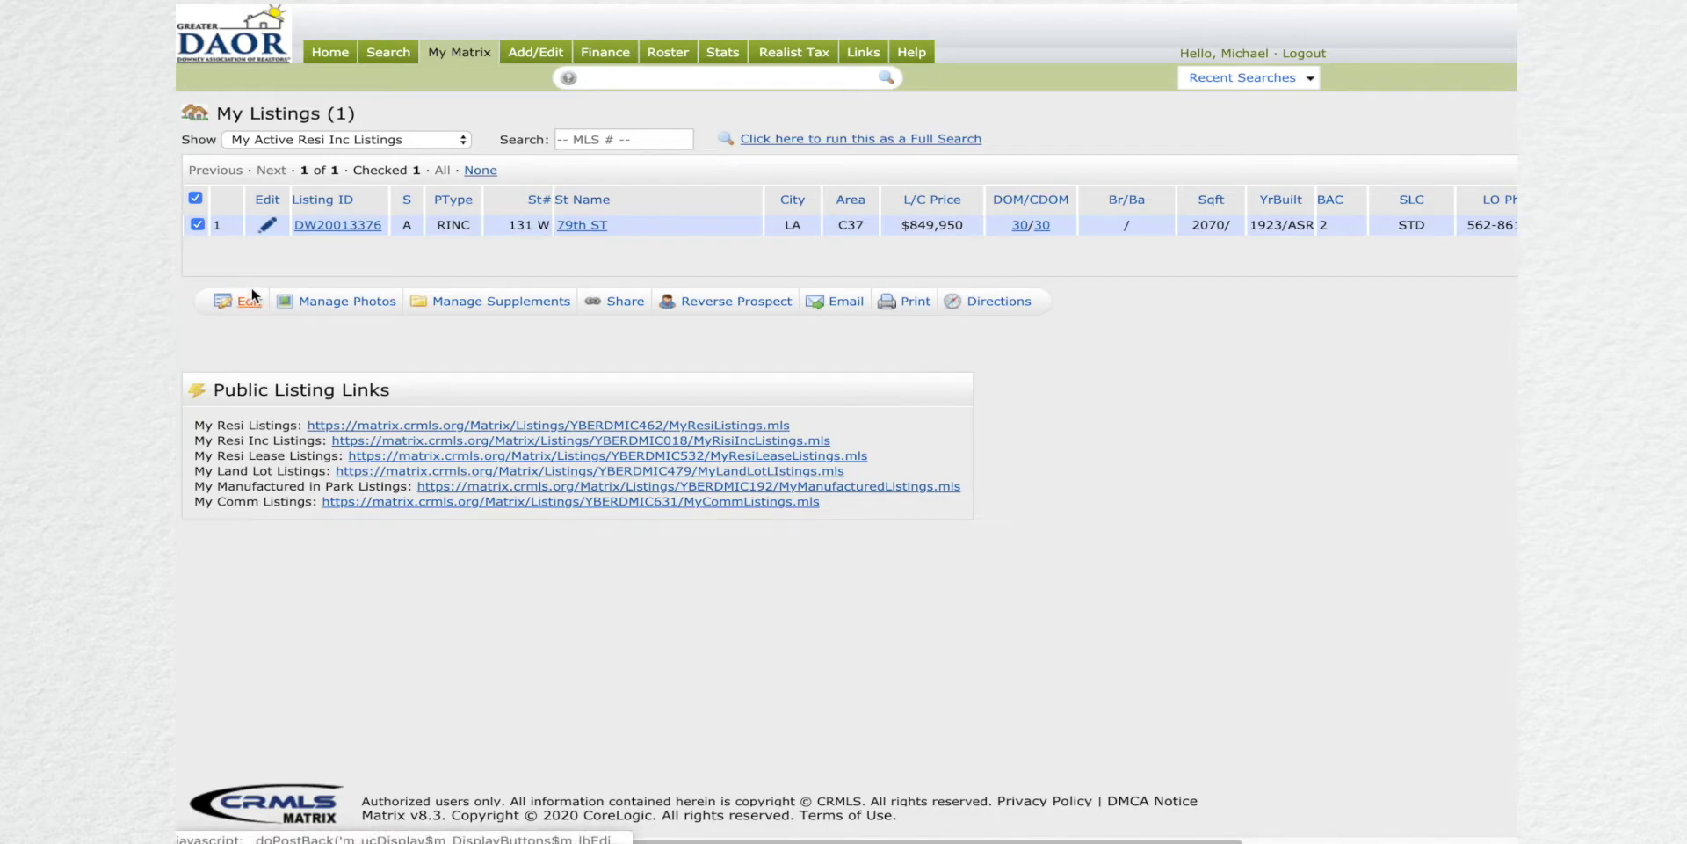
- Open Manage Photos for listing DW20013376 and pick 79th (1).JPG from the Desktop's 79th folder
click(339, 307)
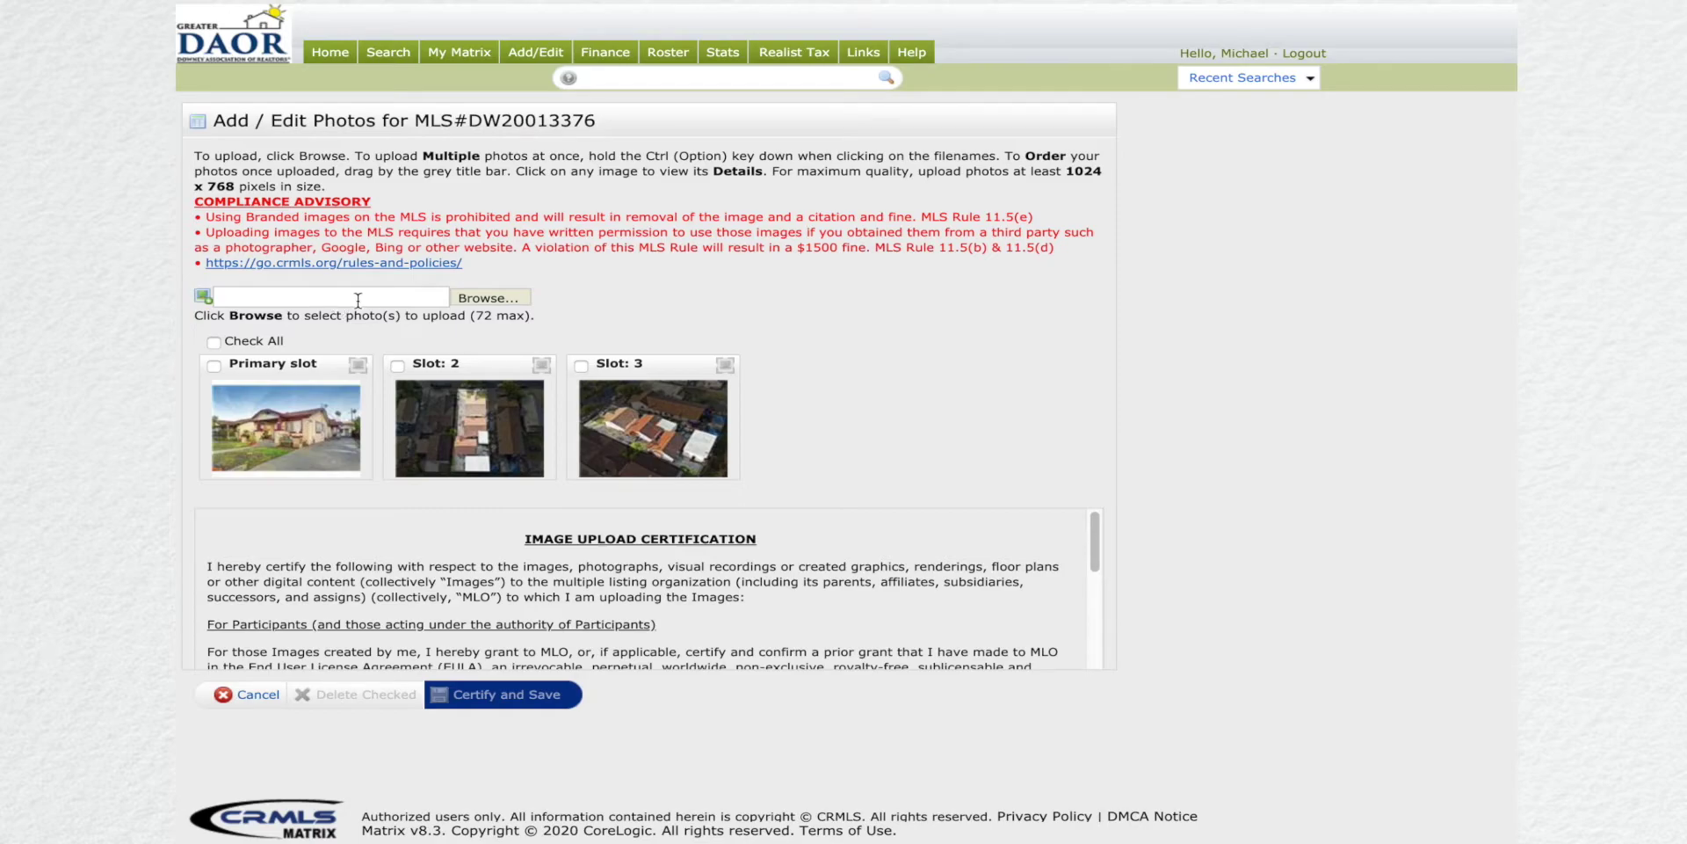
click(481, 301)
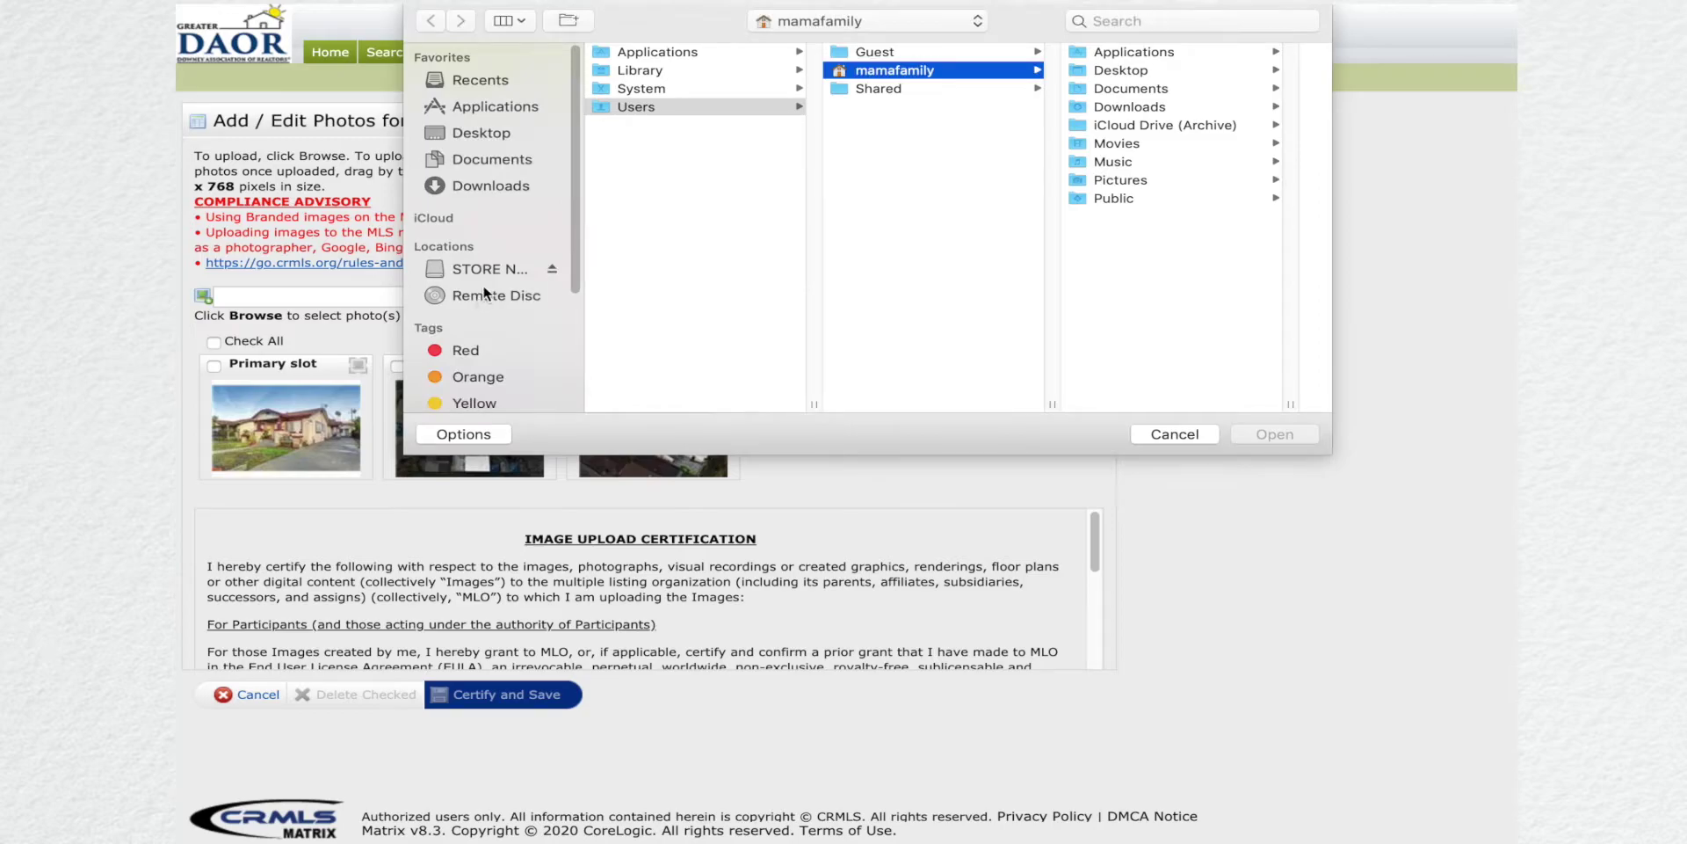
click(525, 132)
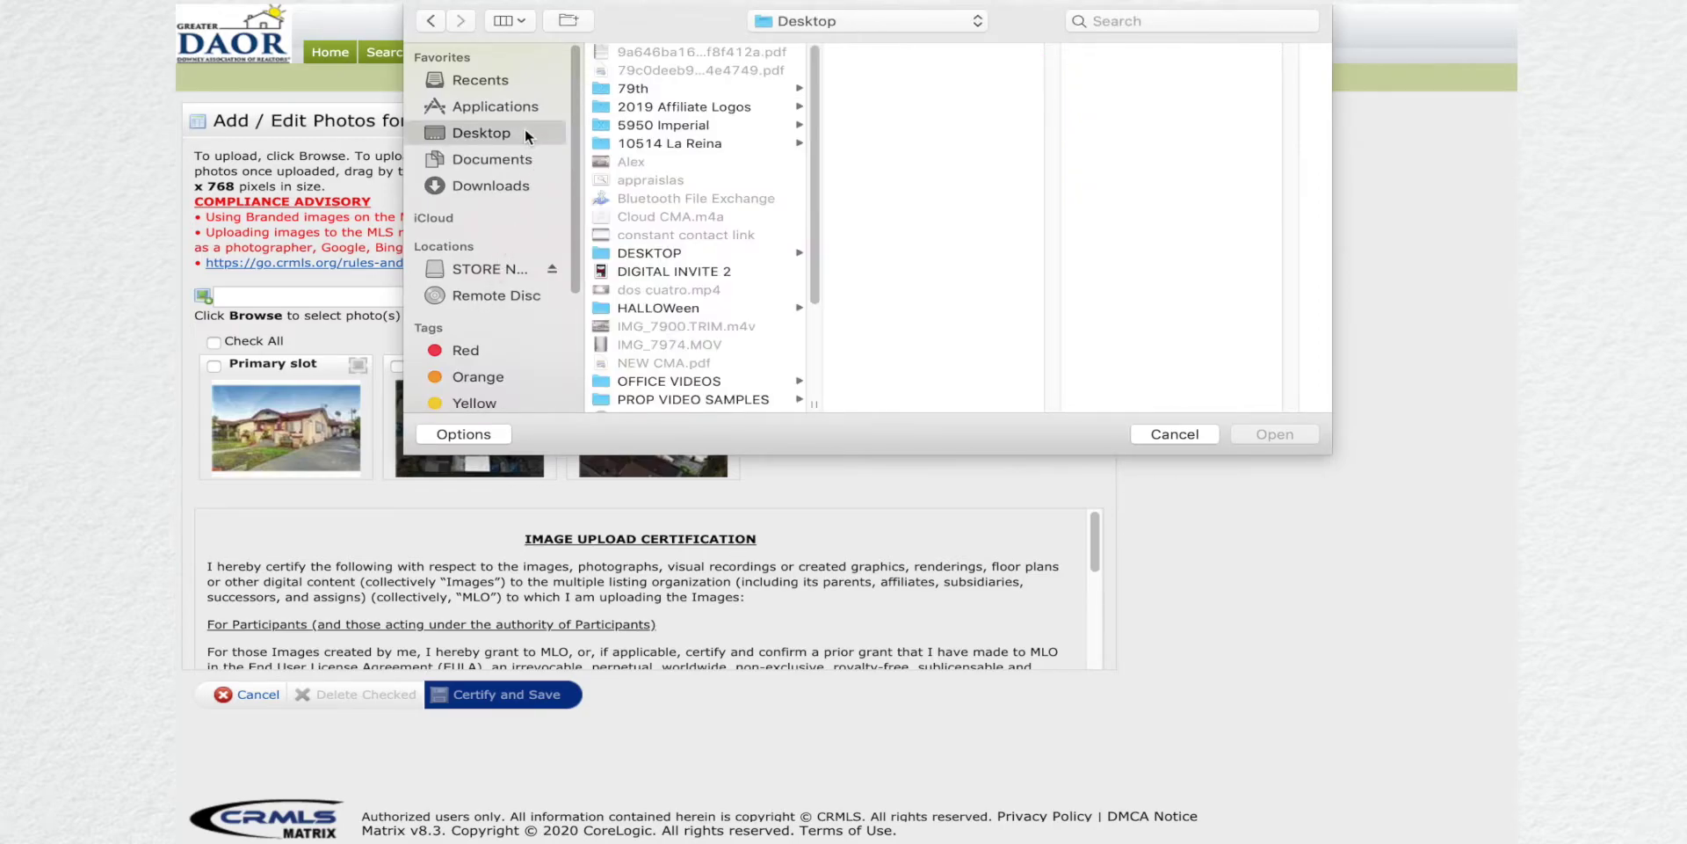
click(673, 88)
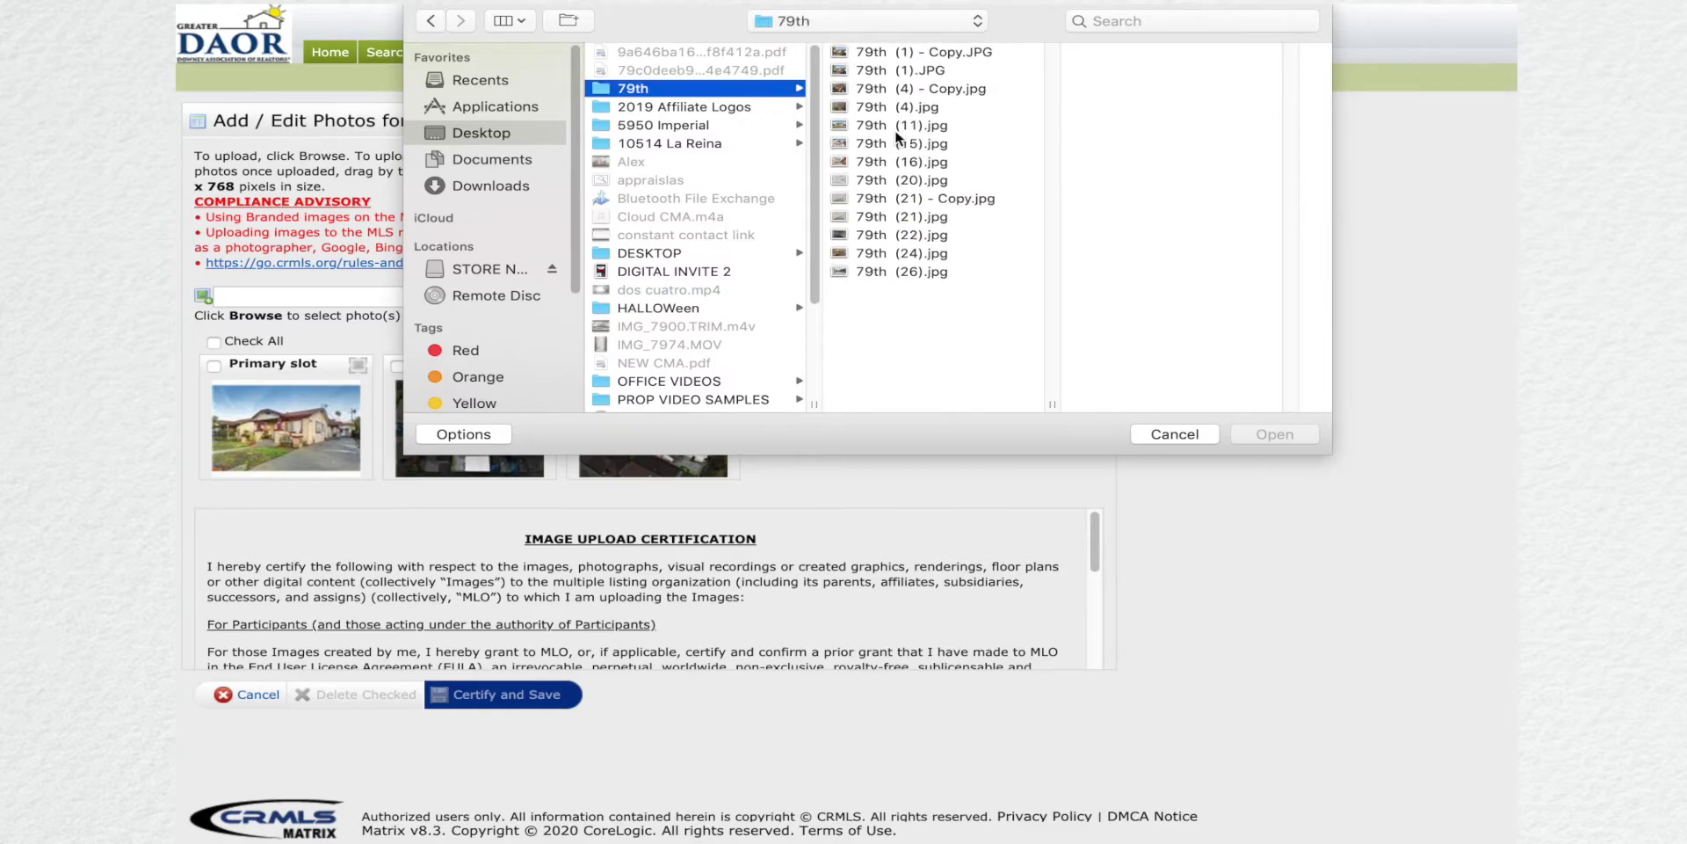
click(936, 69)
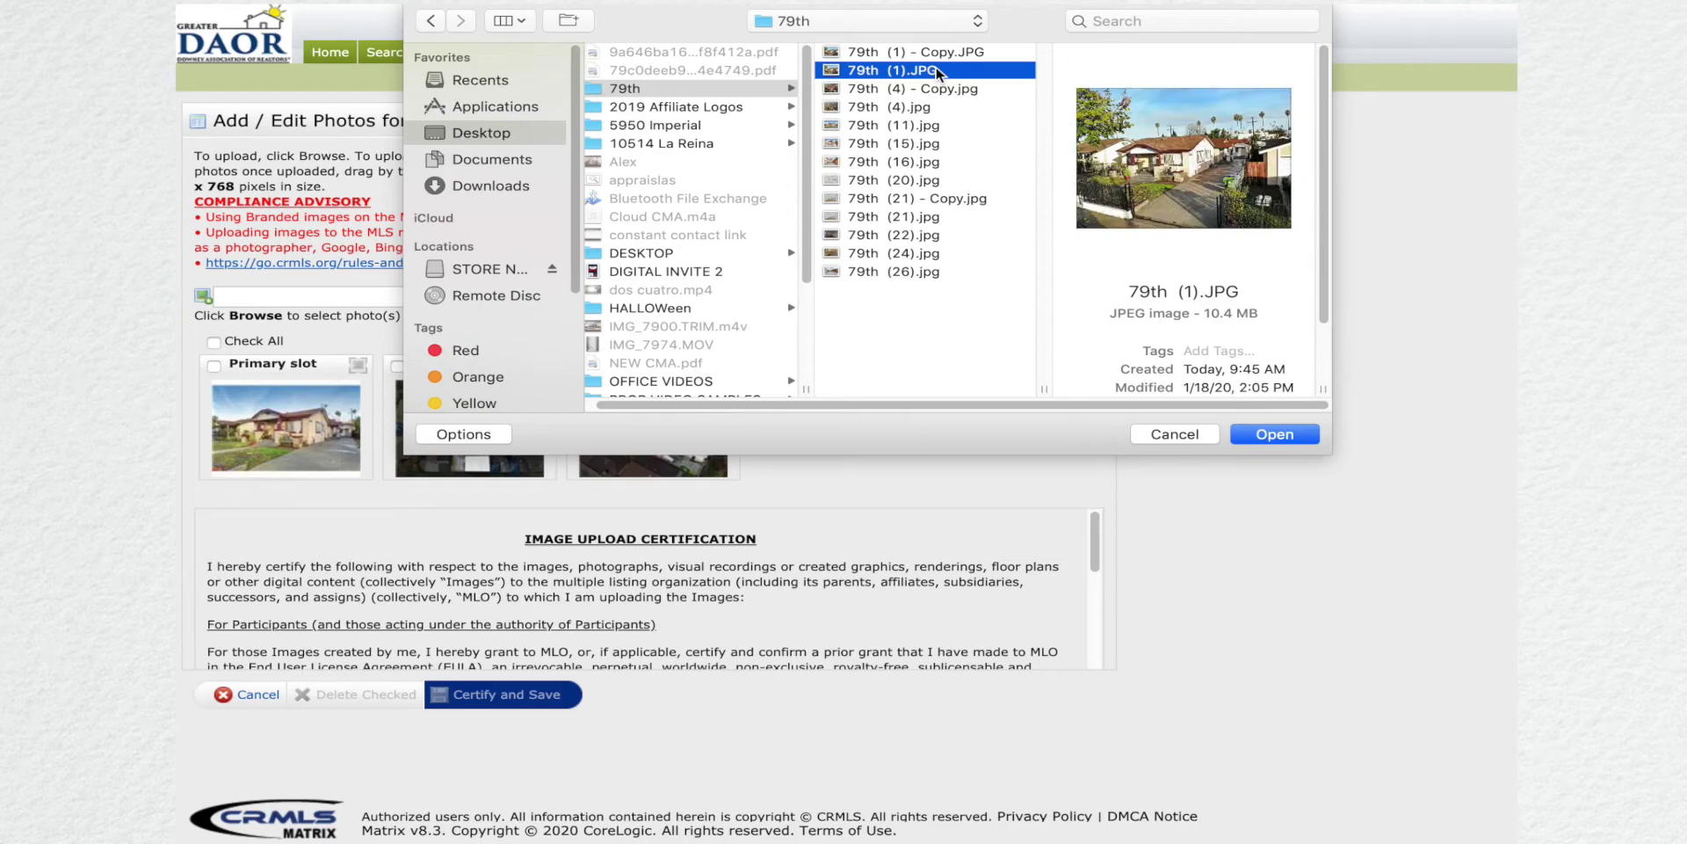
- Select the remaining 79th photos and upload all 13 into the listing's photo slots
drag(934, 107, 948, 257)
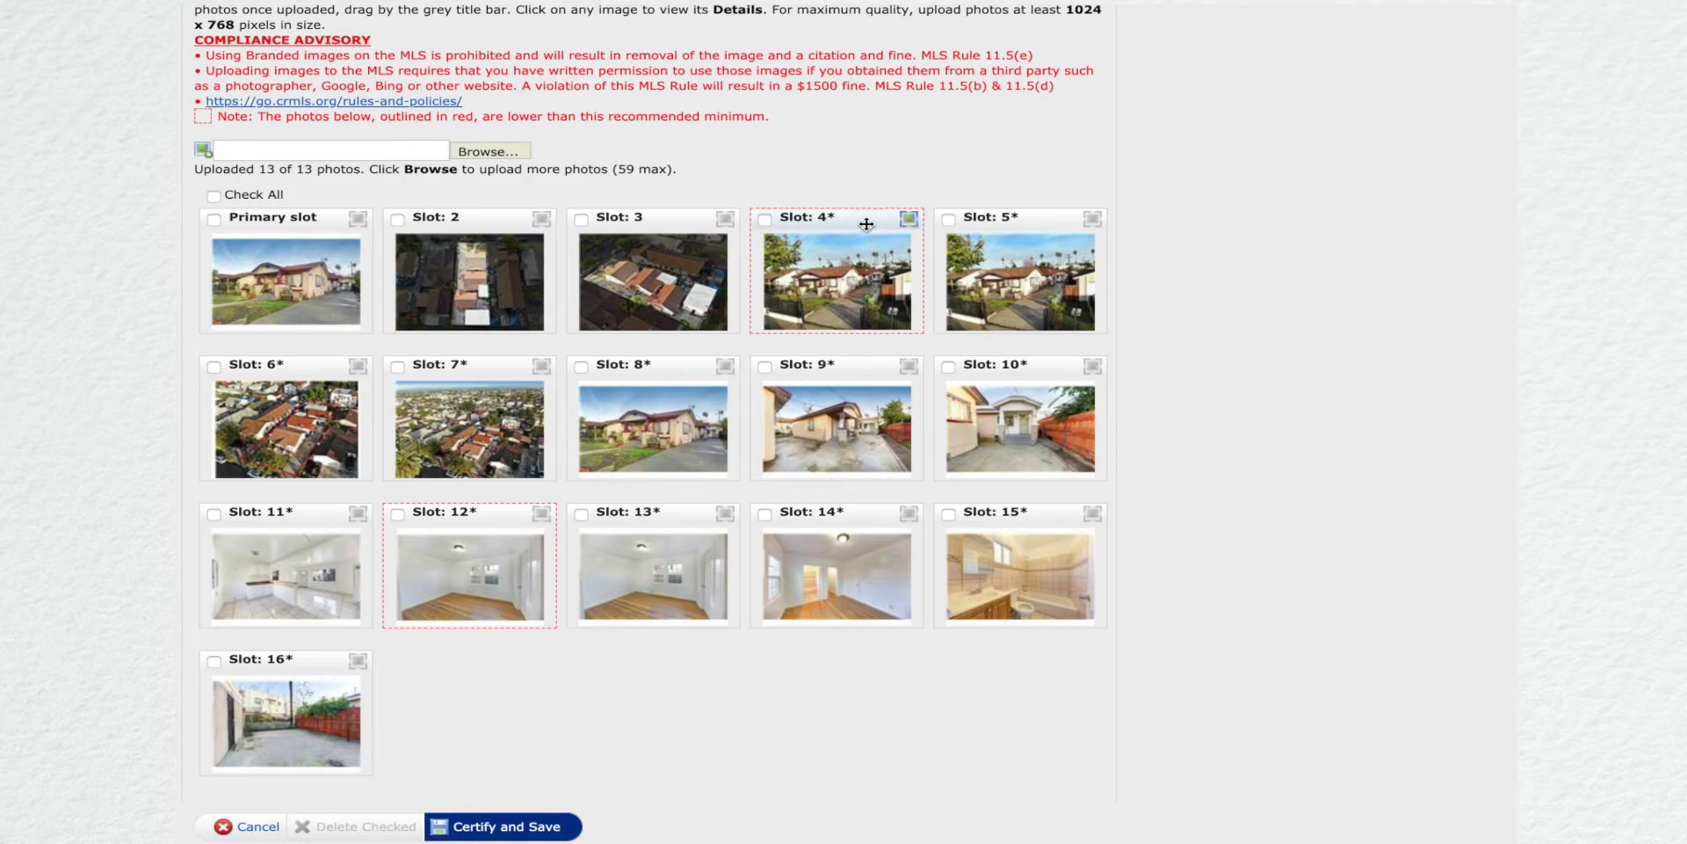
- Move the two street-front photos to slots 2 and 3, house-front to slot 4, driveway to slot 5
drag(867, 224, 445, 220)
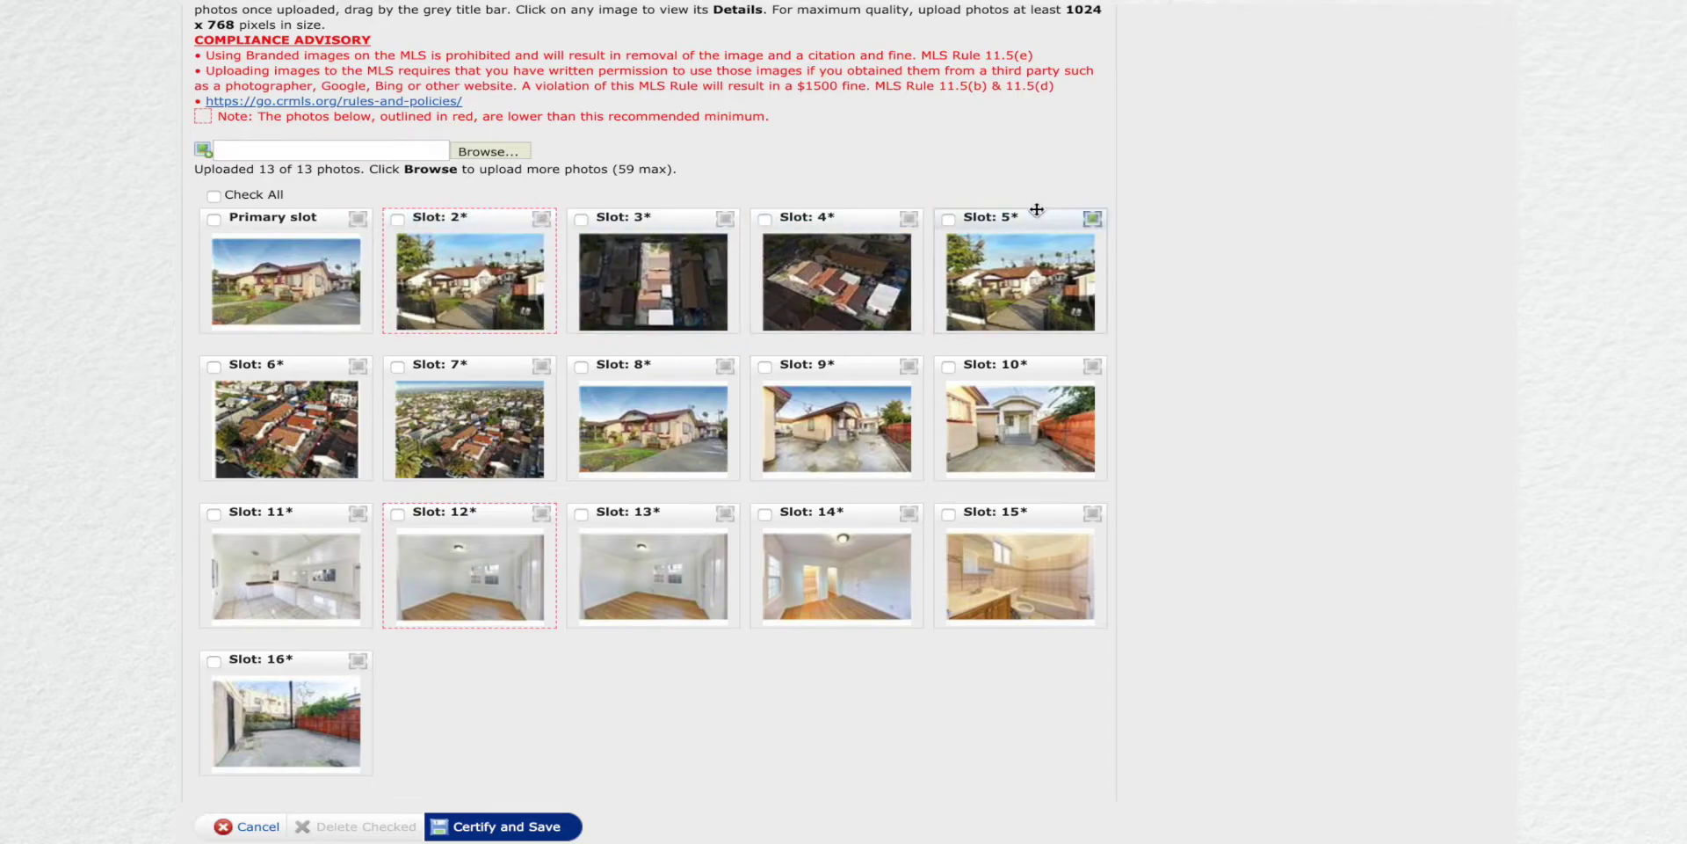
drag(1033, 217, 623, 204)
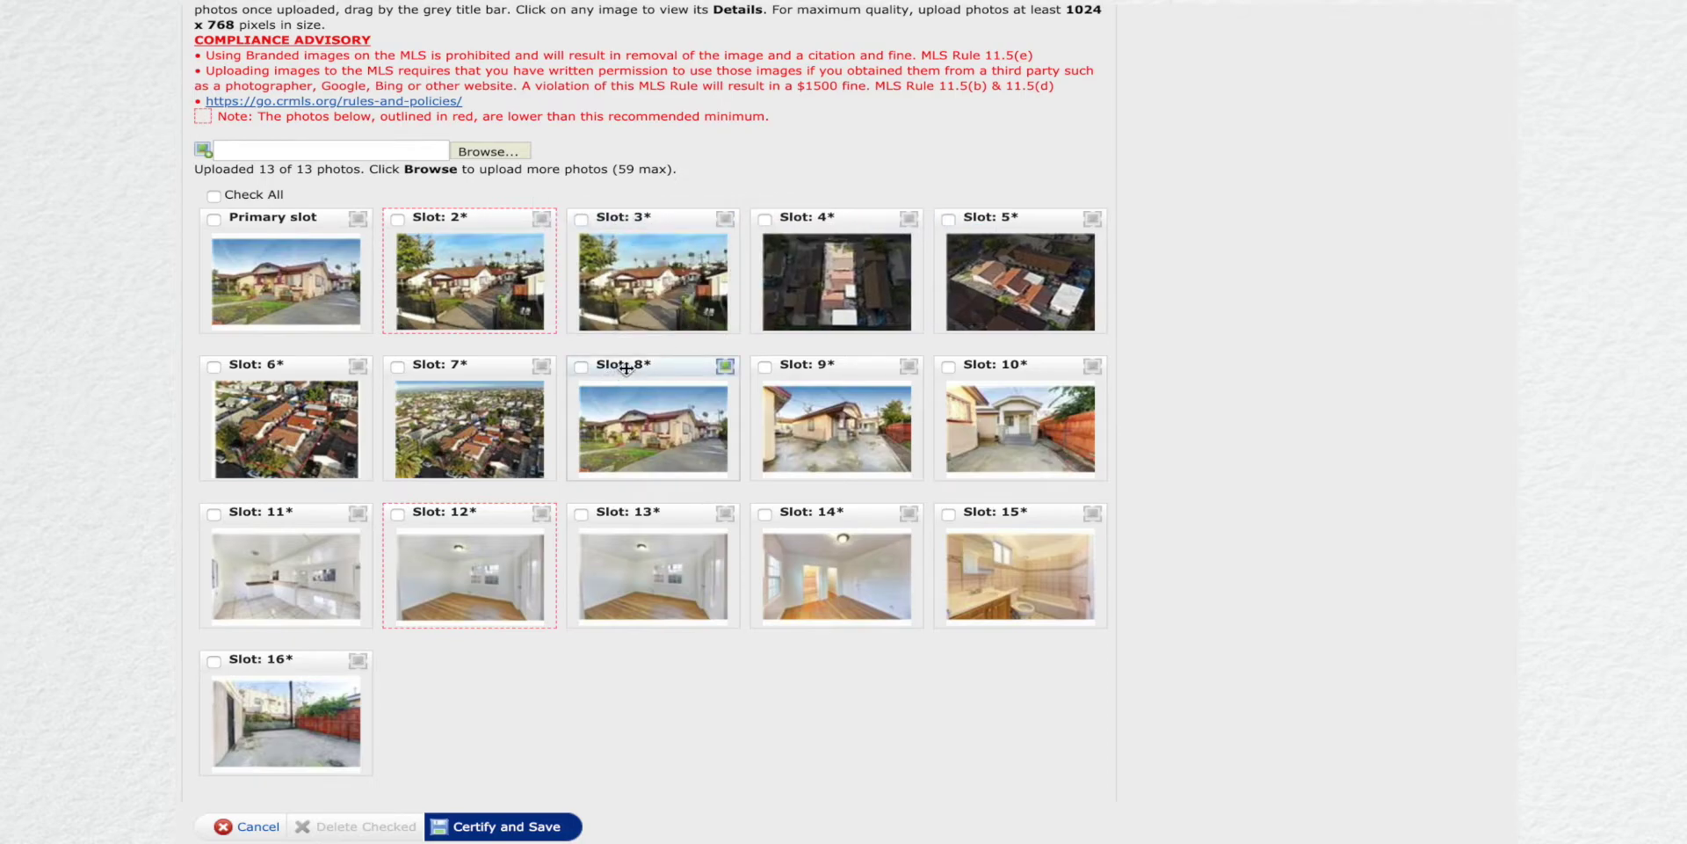
drag(619, 368, 749, 263)
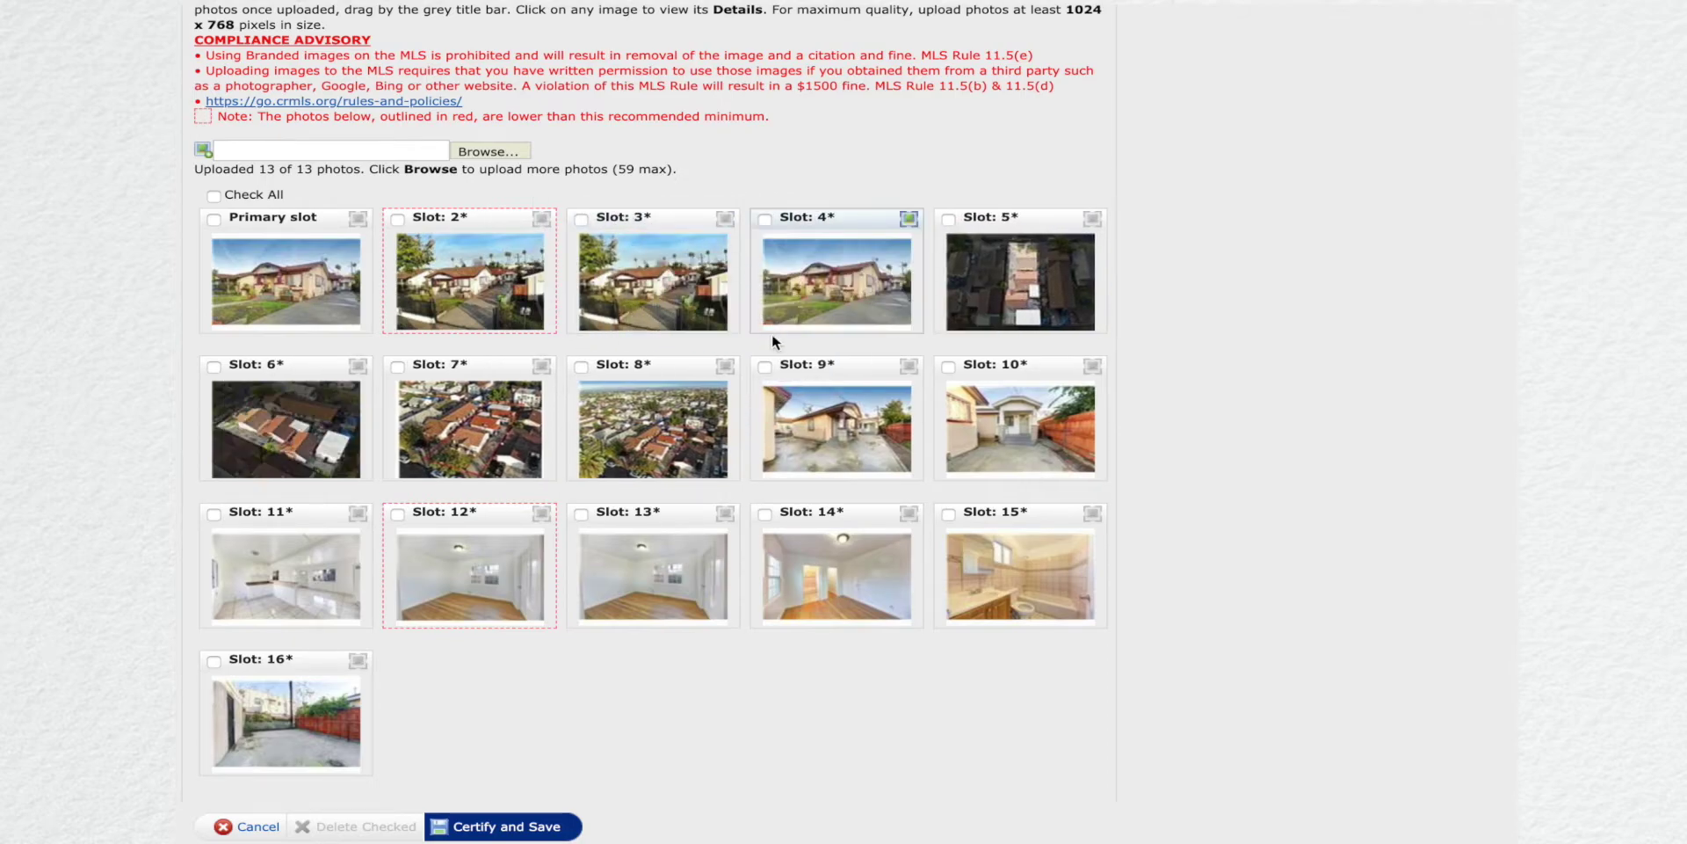
drag(843, 360, 930, 260)
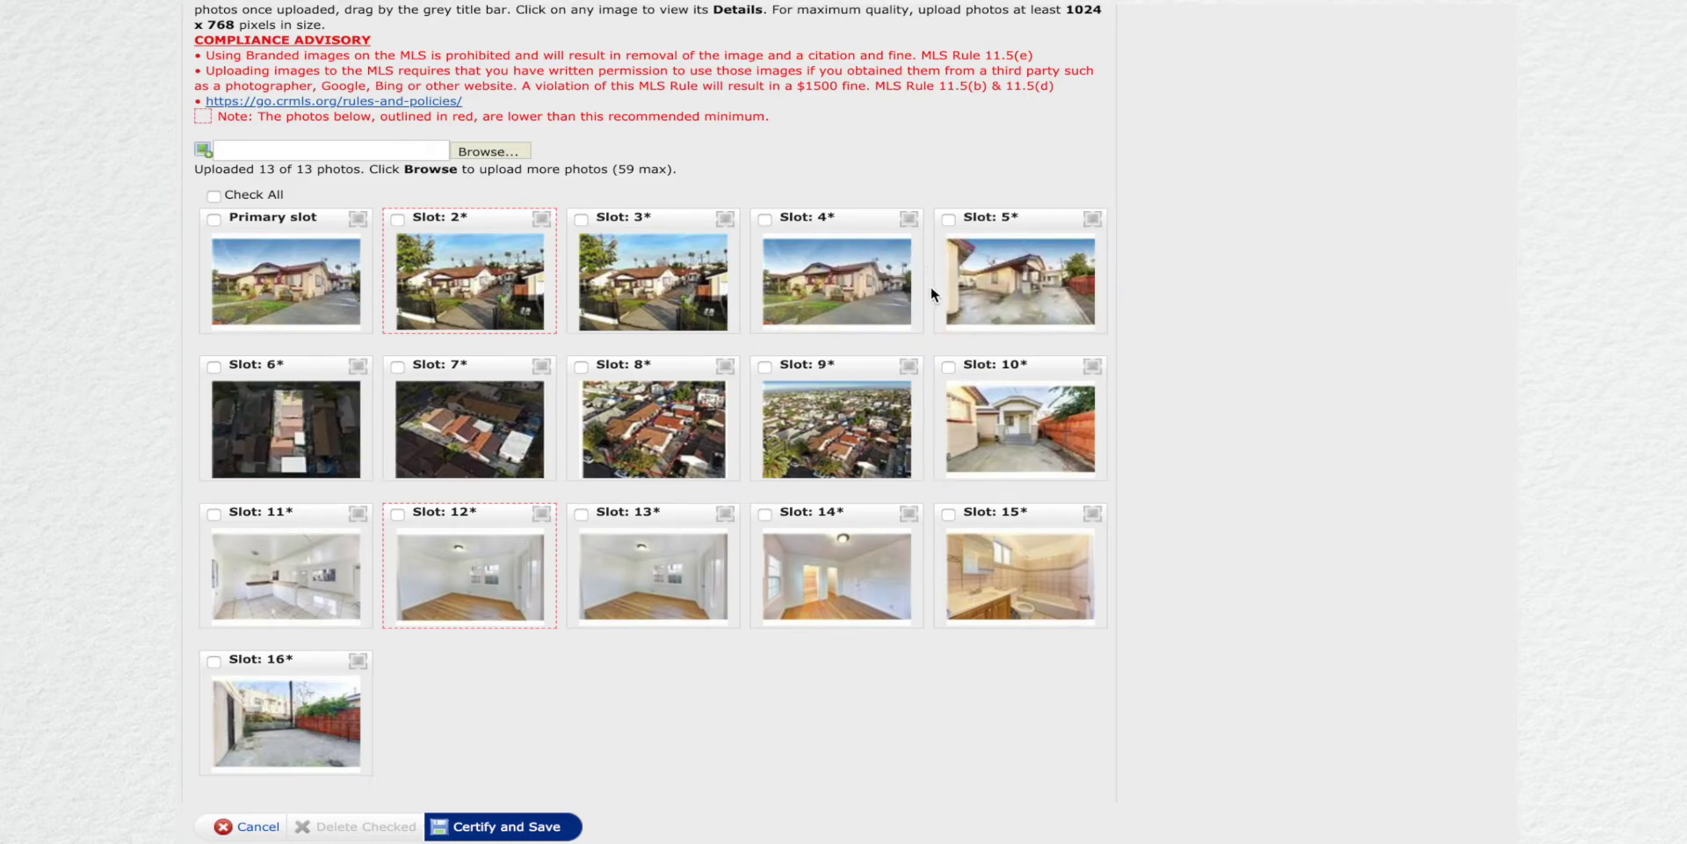
drag(991, 366, 290, 376)
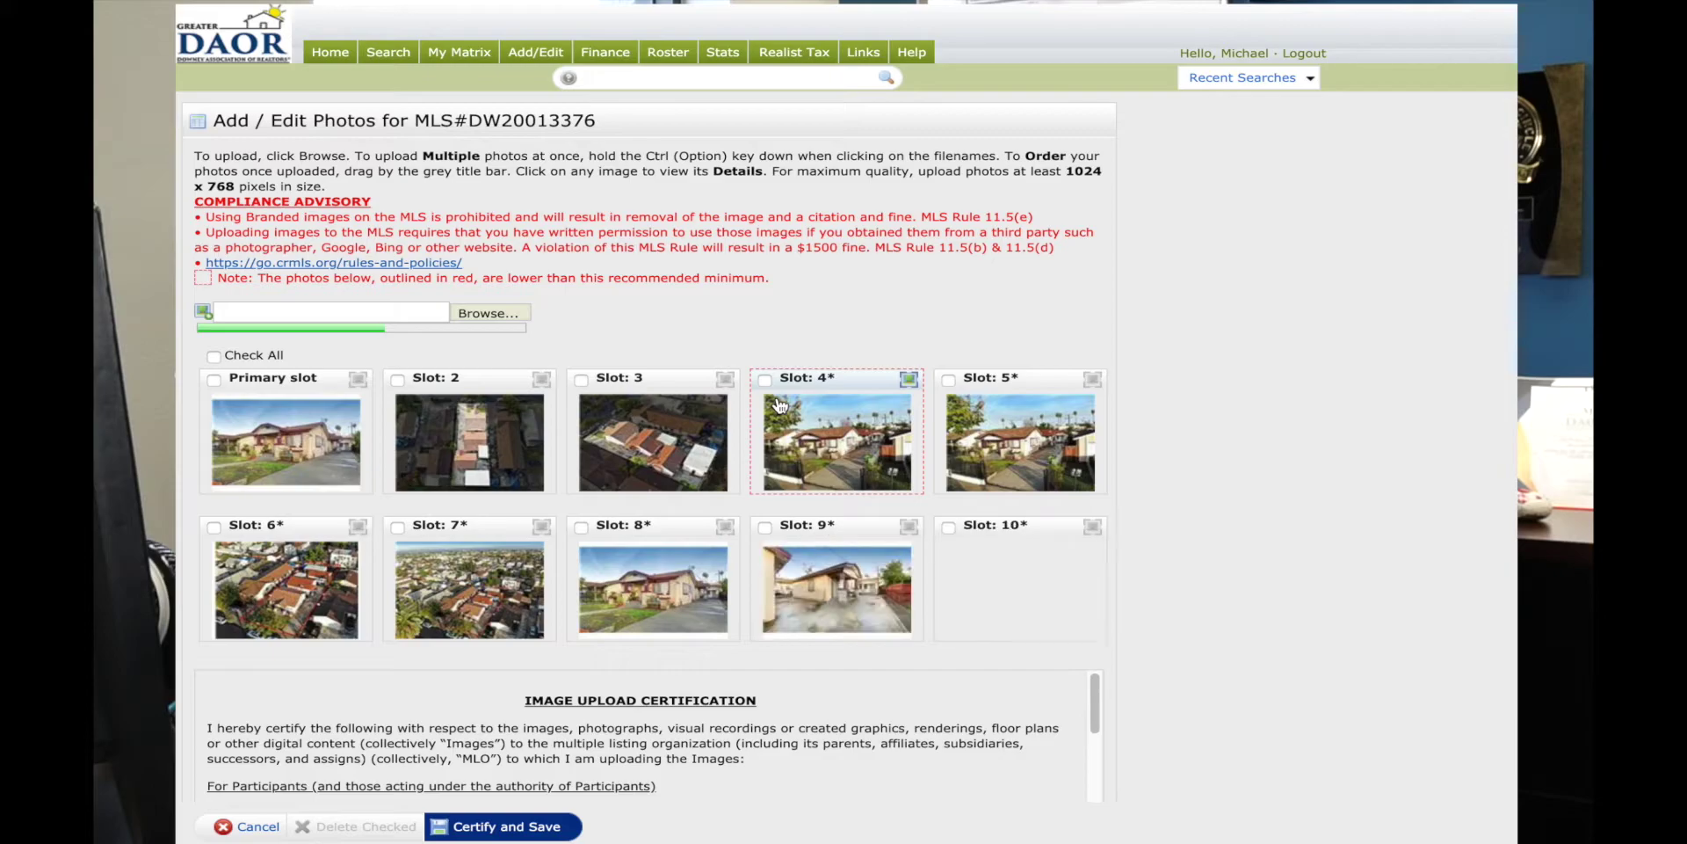
- Certify and save the reordered 13-photo arrangement
click(522, 832)
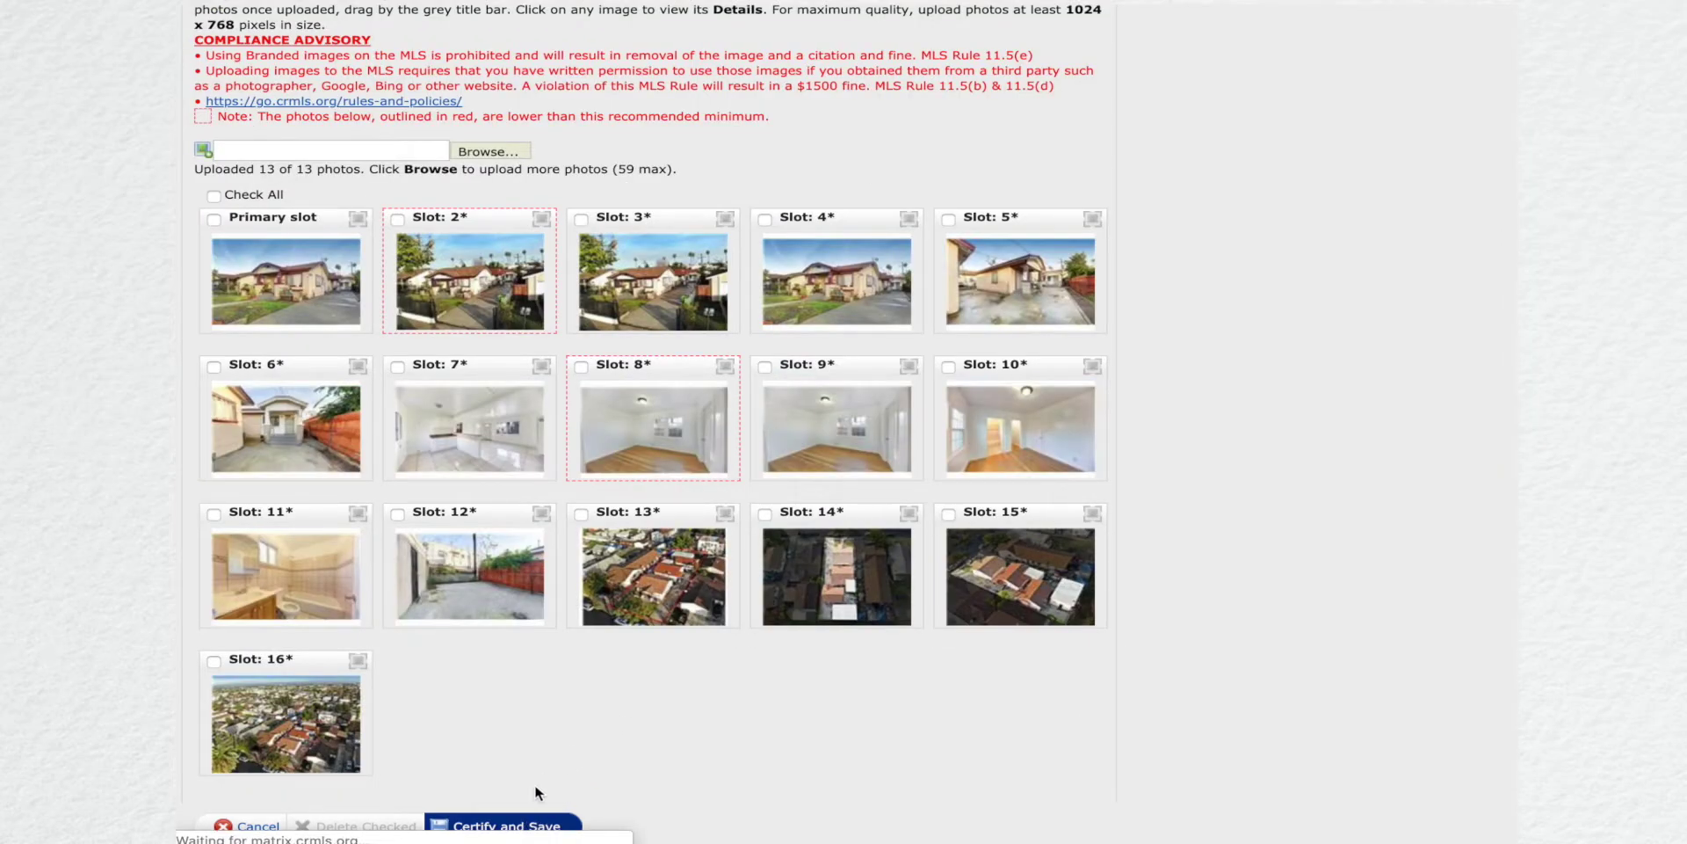
click(507, 828)
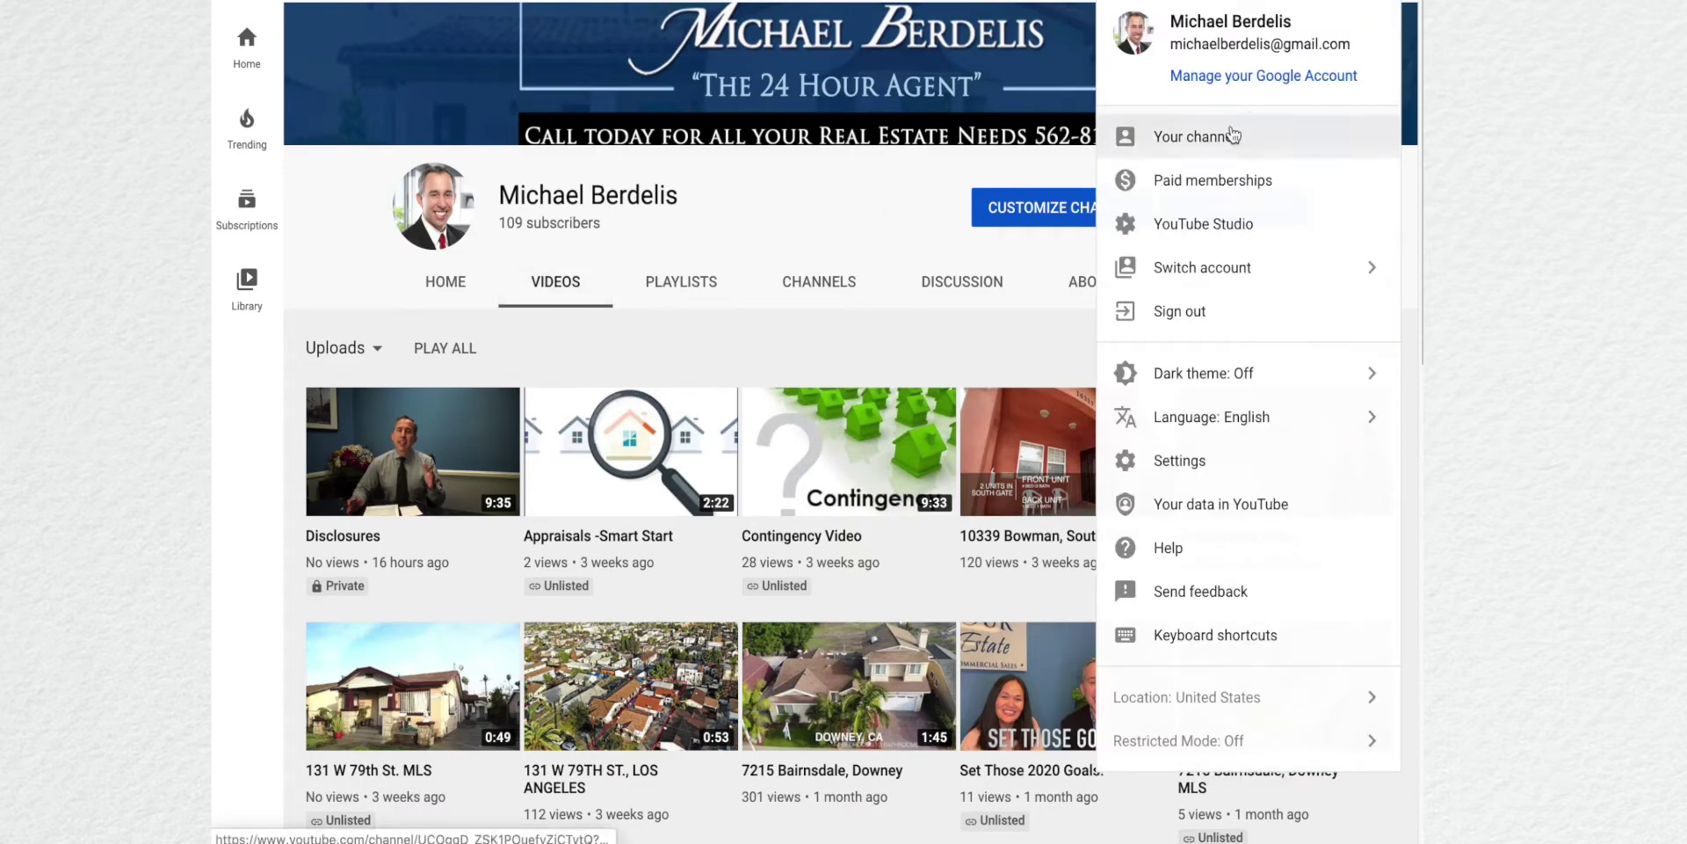
- Open the 131 W 79TH ST., LOS ANGELES video from the channel's Videos and copy its short link
click(1213, 139)
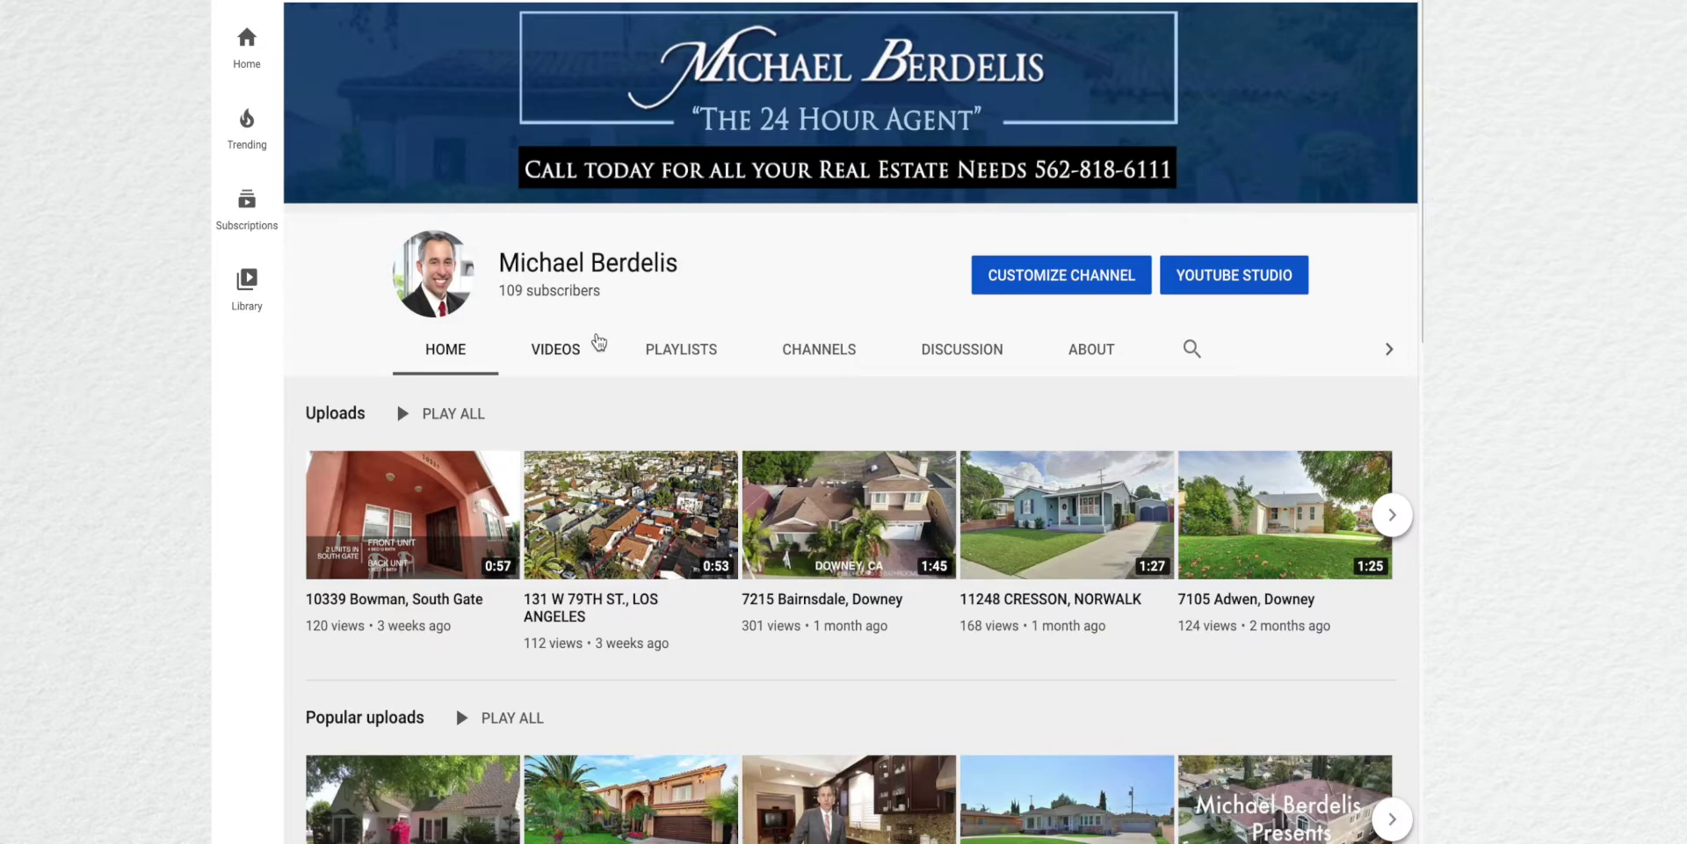
click(559, 358)
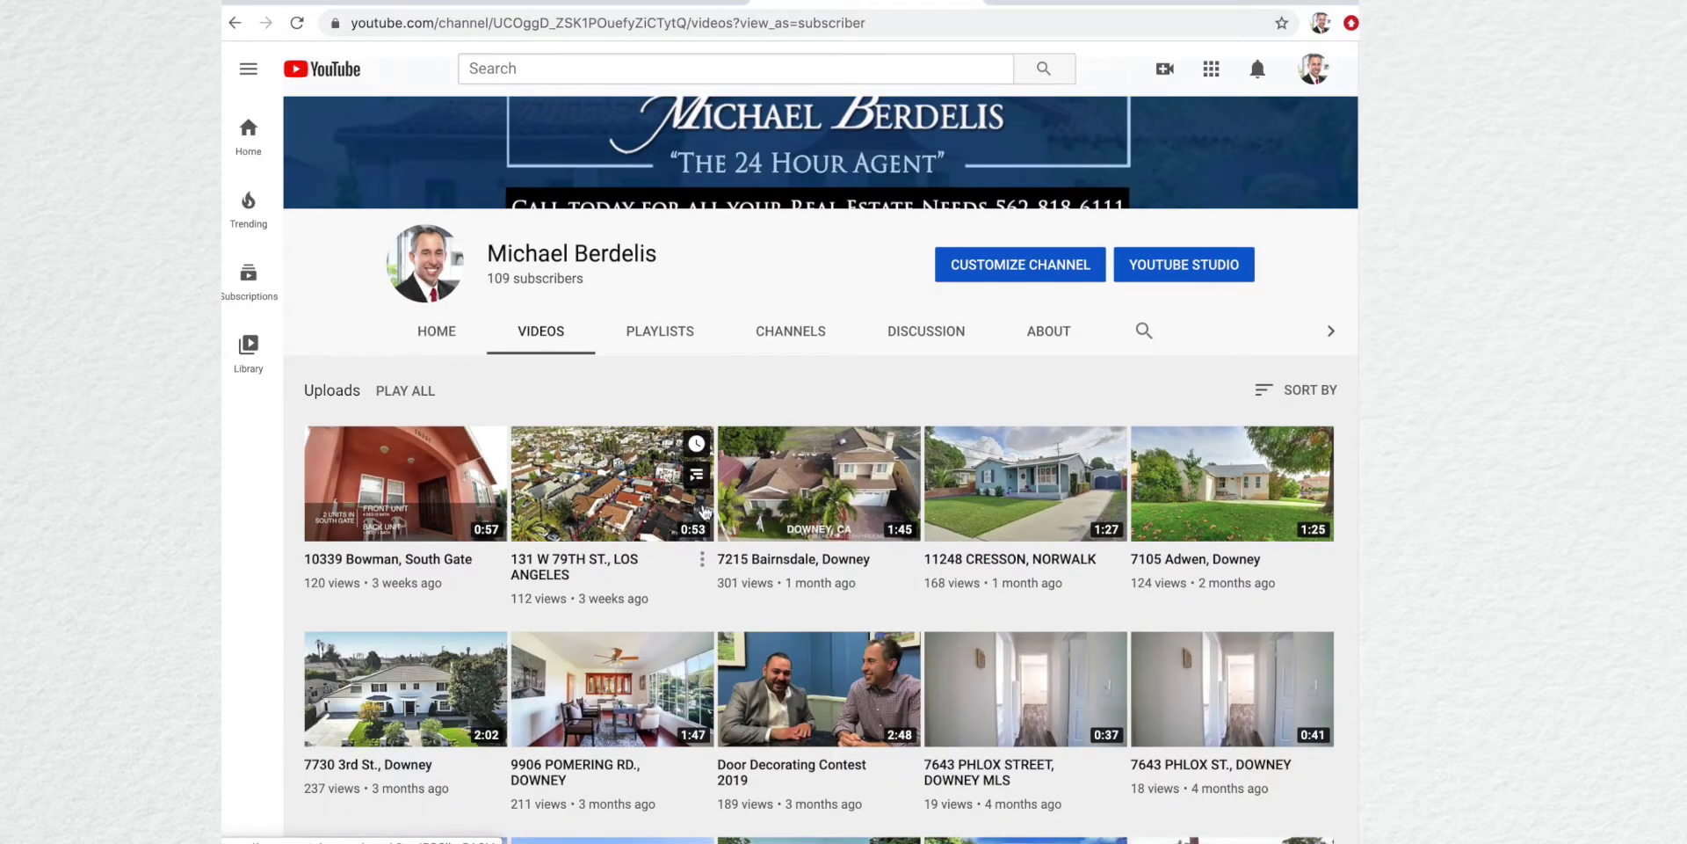
click(701, 560)
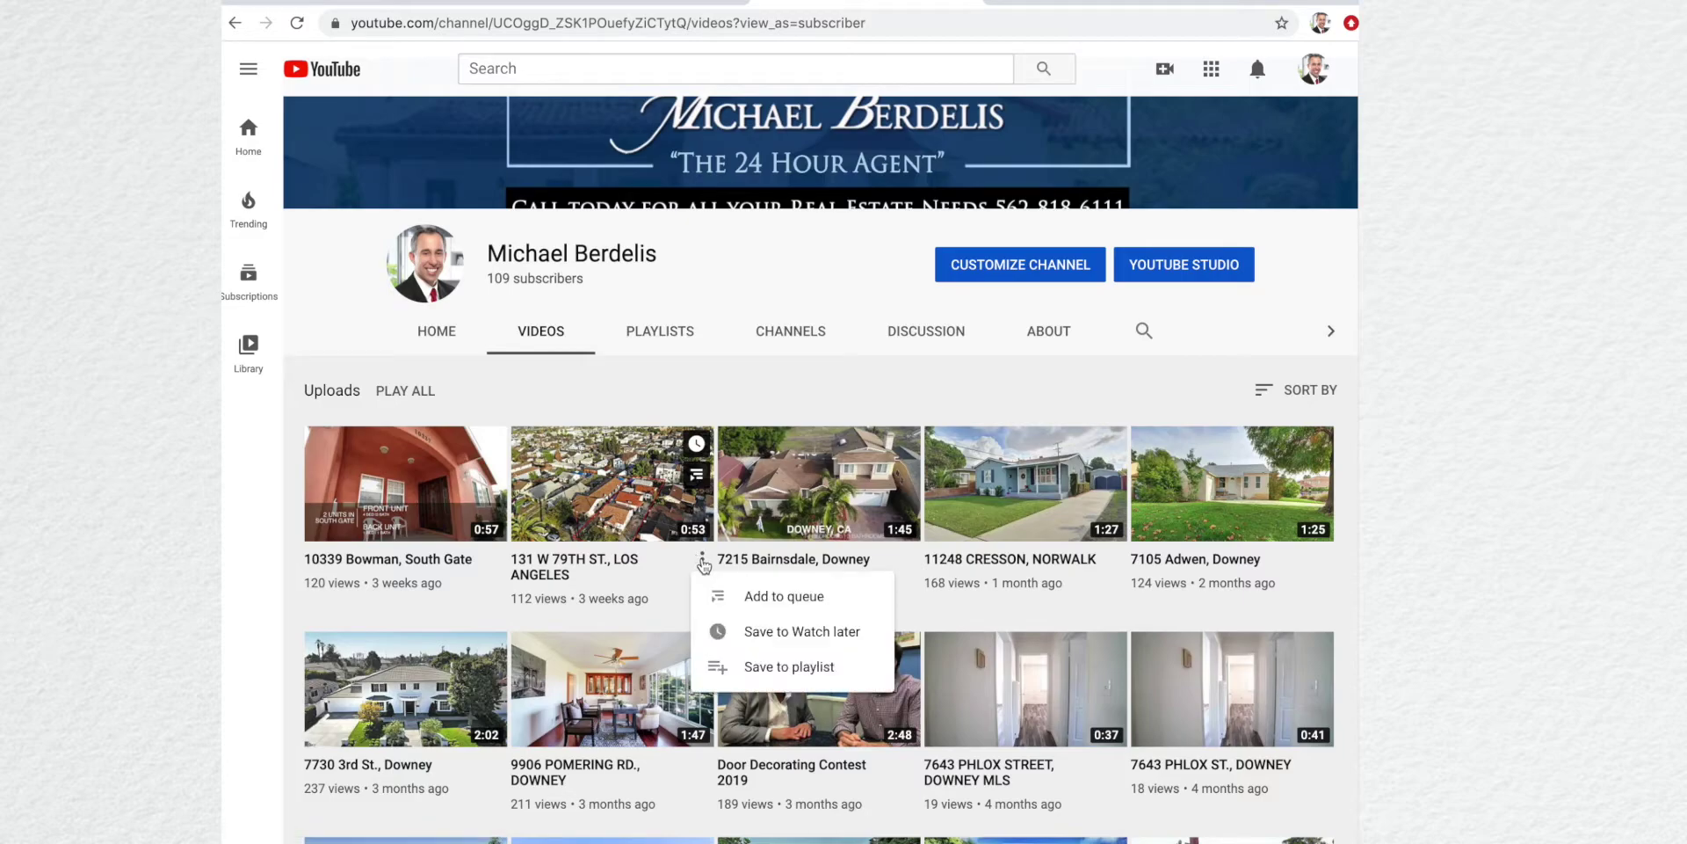
click(666, 528)
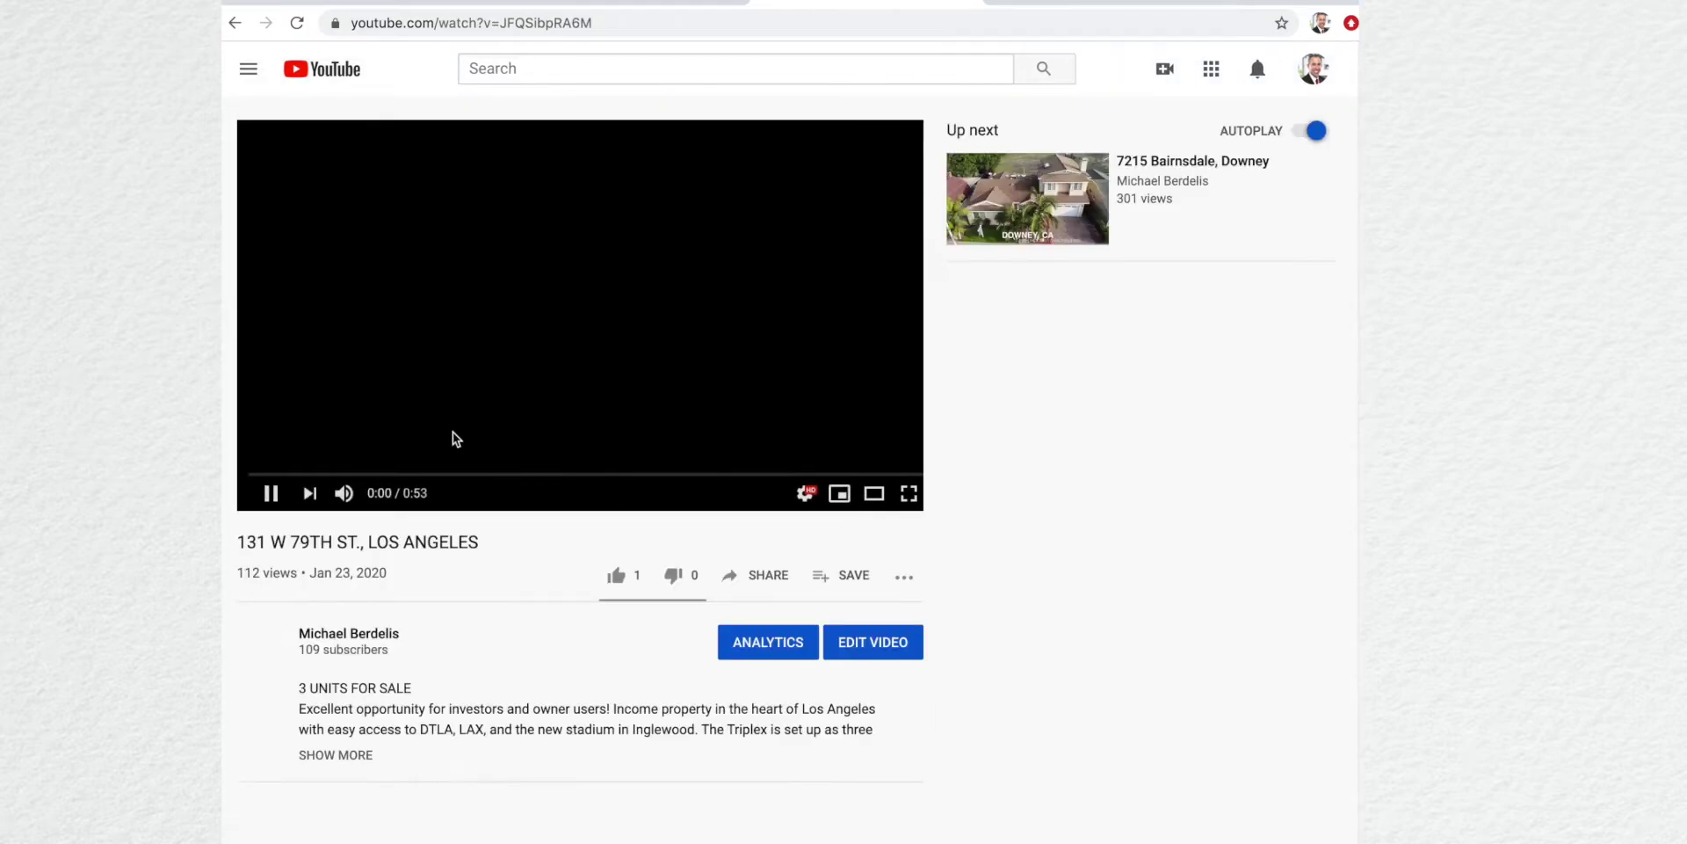
click(271, 492)
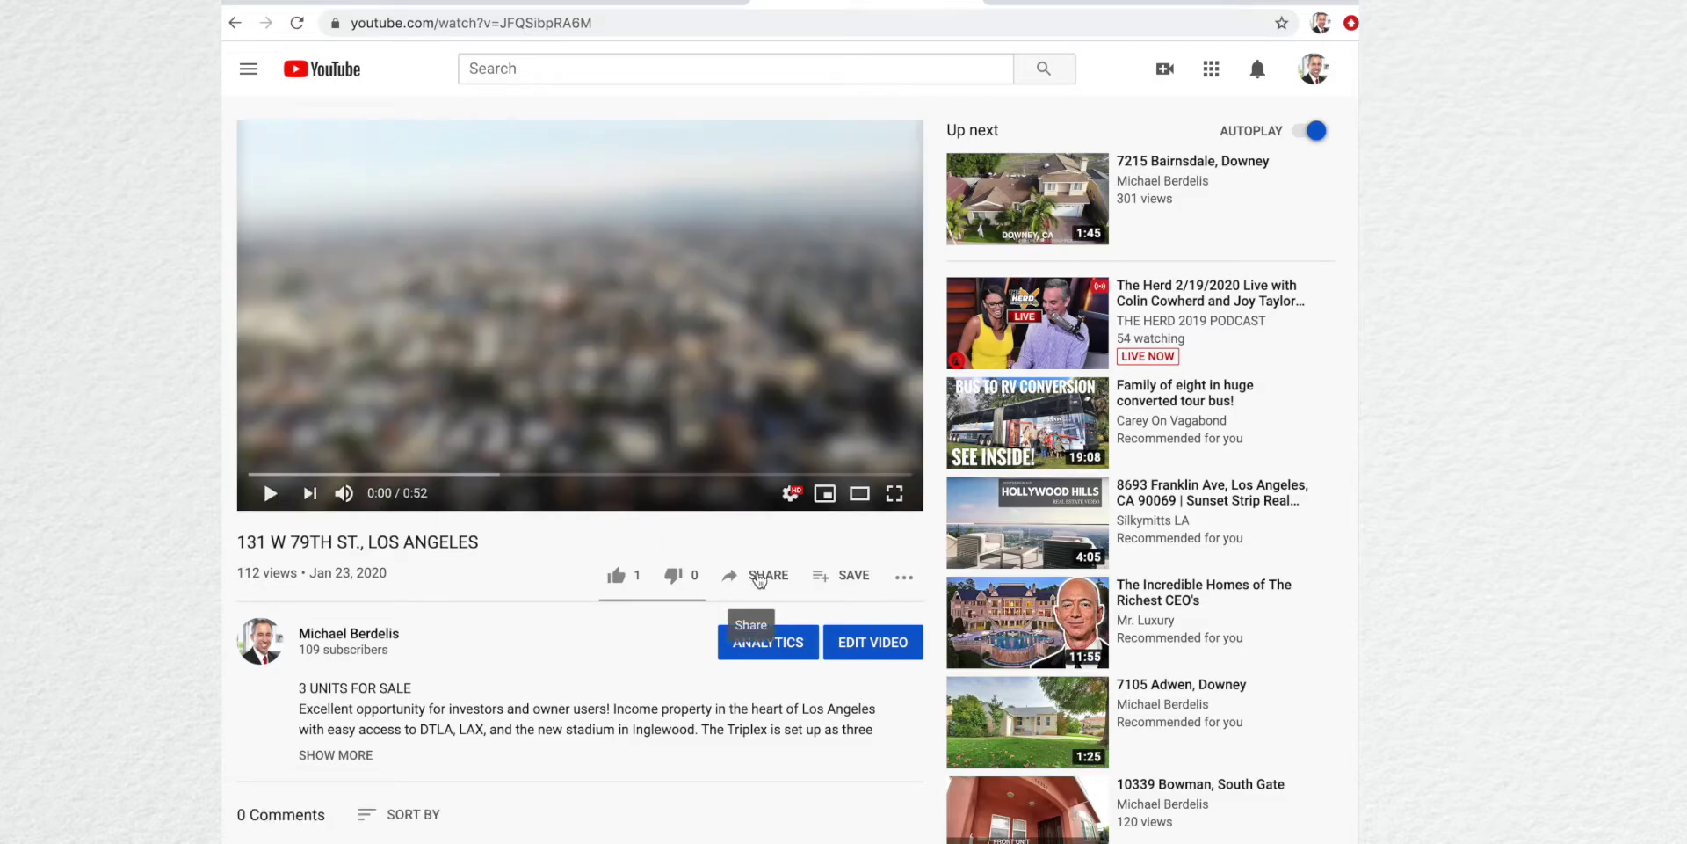
click(760, 578)
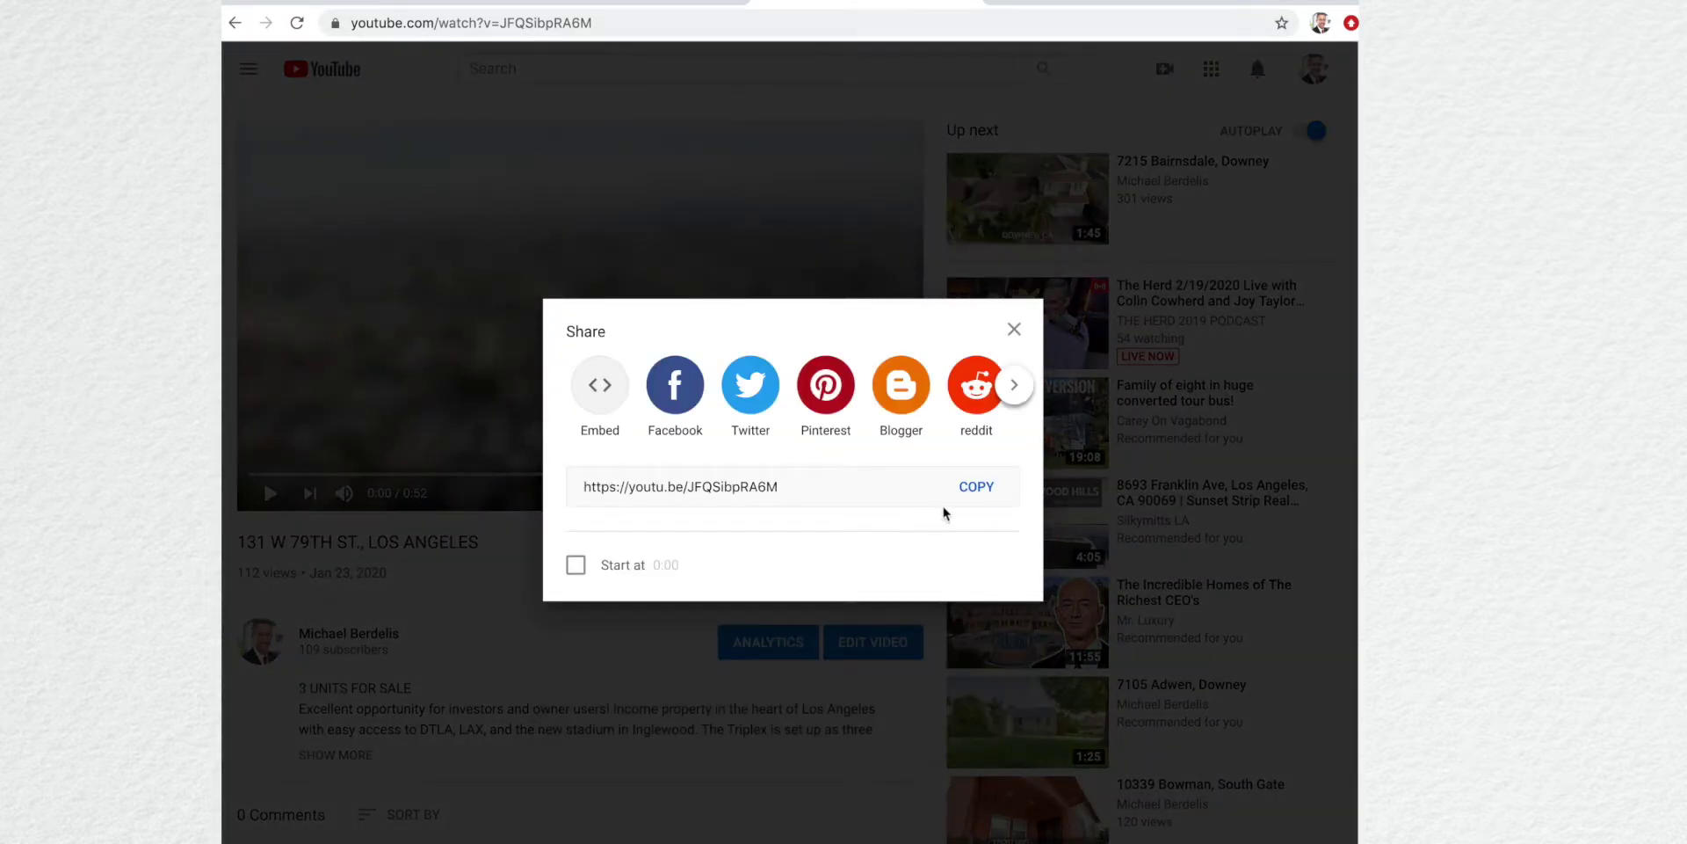
click(977, 488)
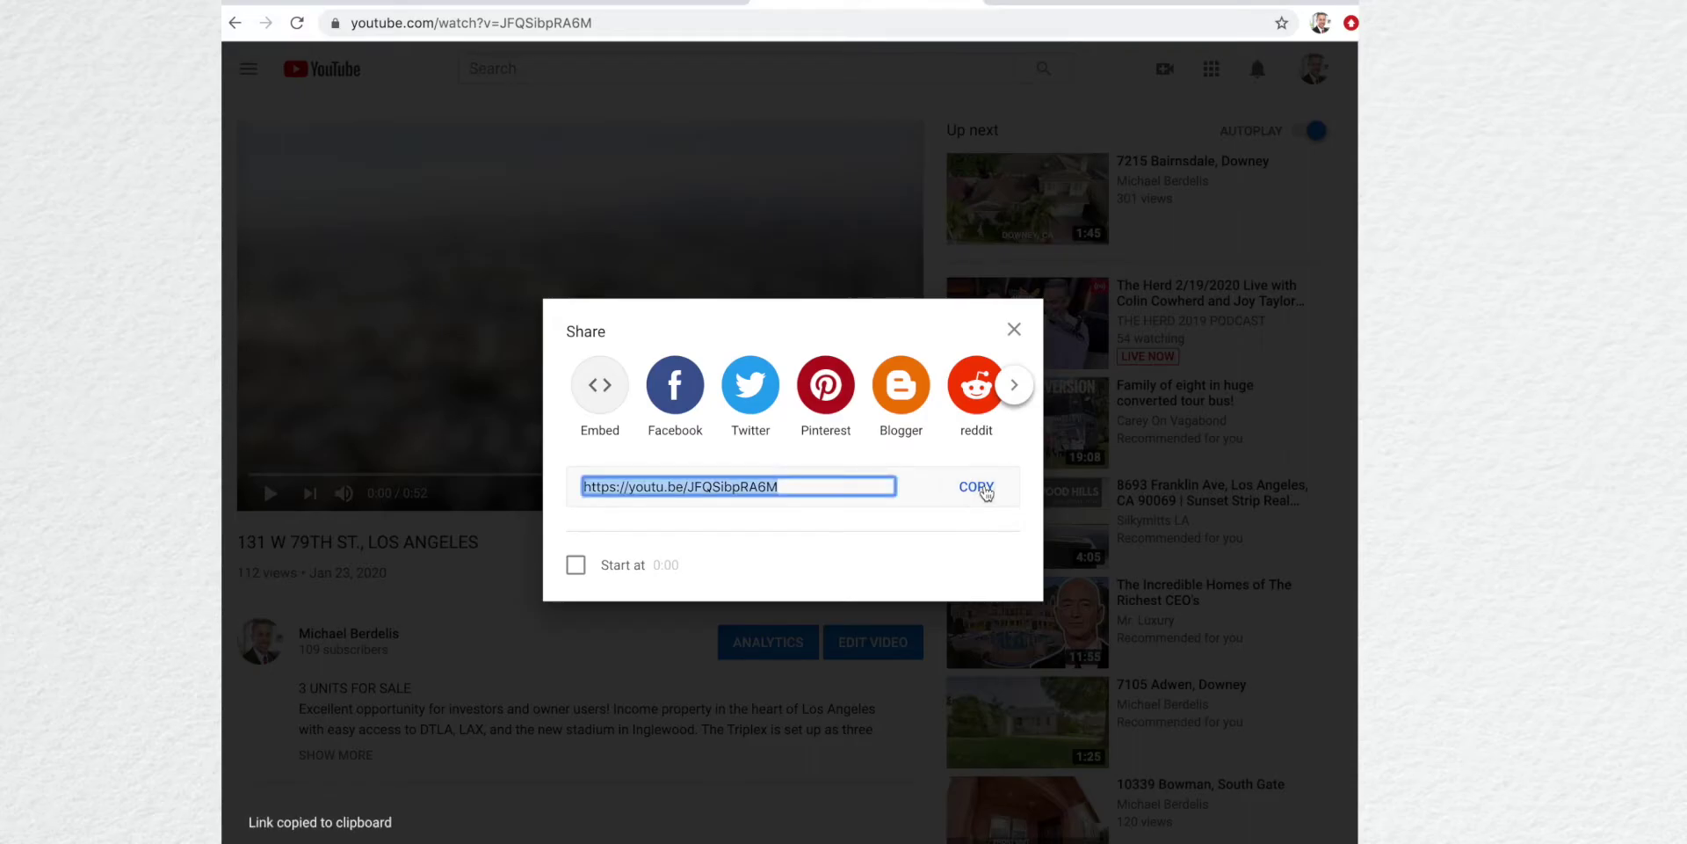
- Back in Matrix, open the listing's Description section and scroll to the Virtual Tour URL Branded field
click(1014, 329)
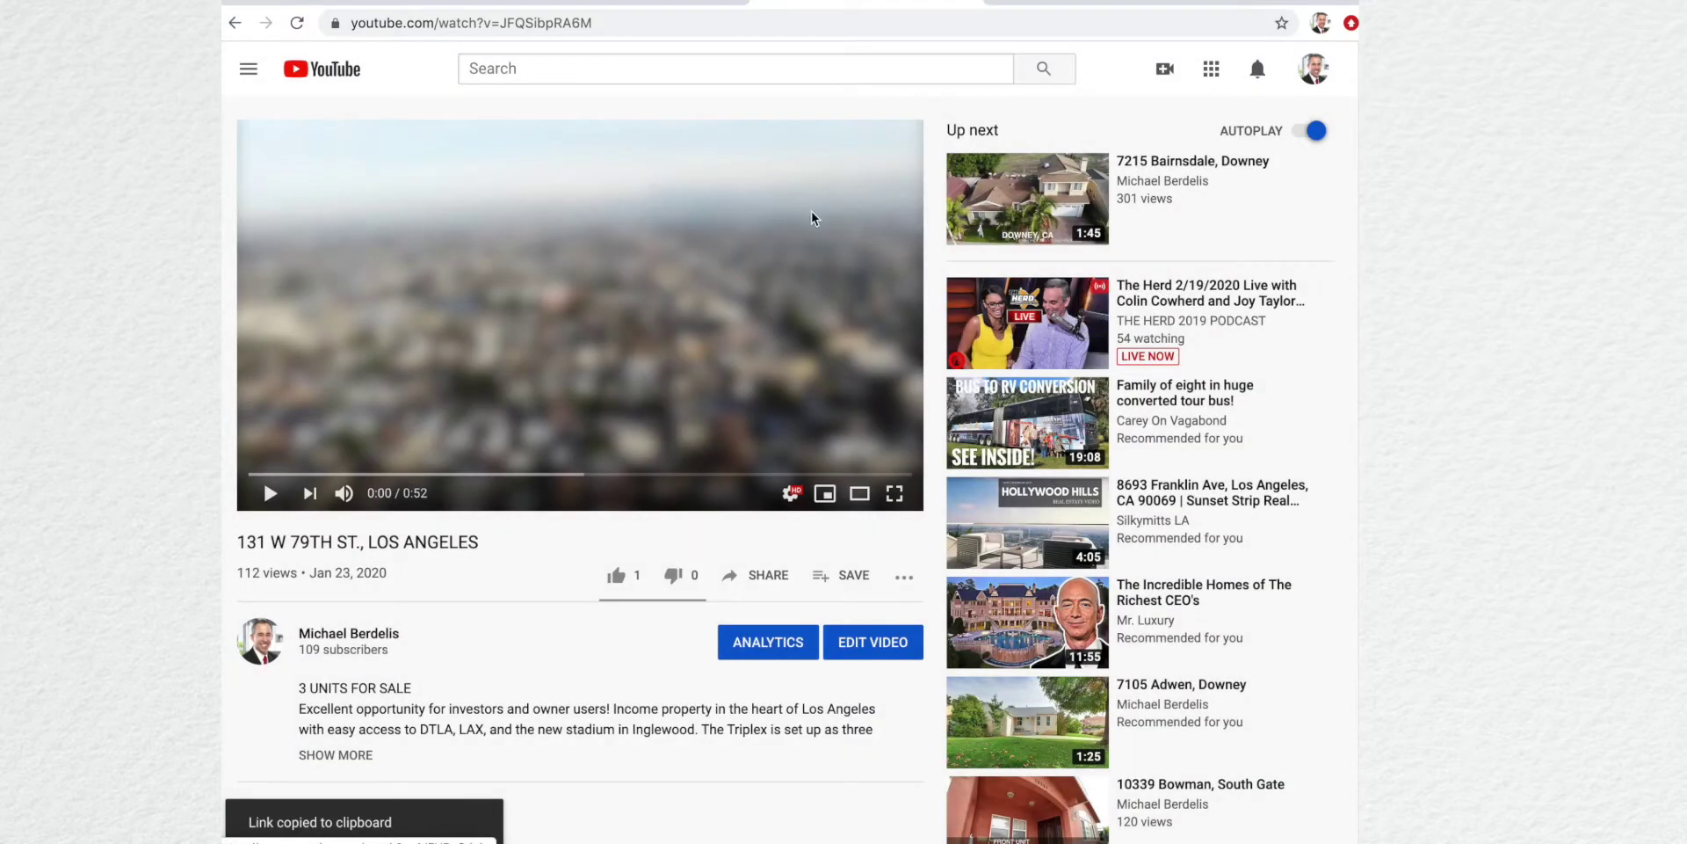
click(644, 2)
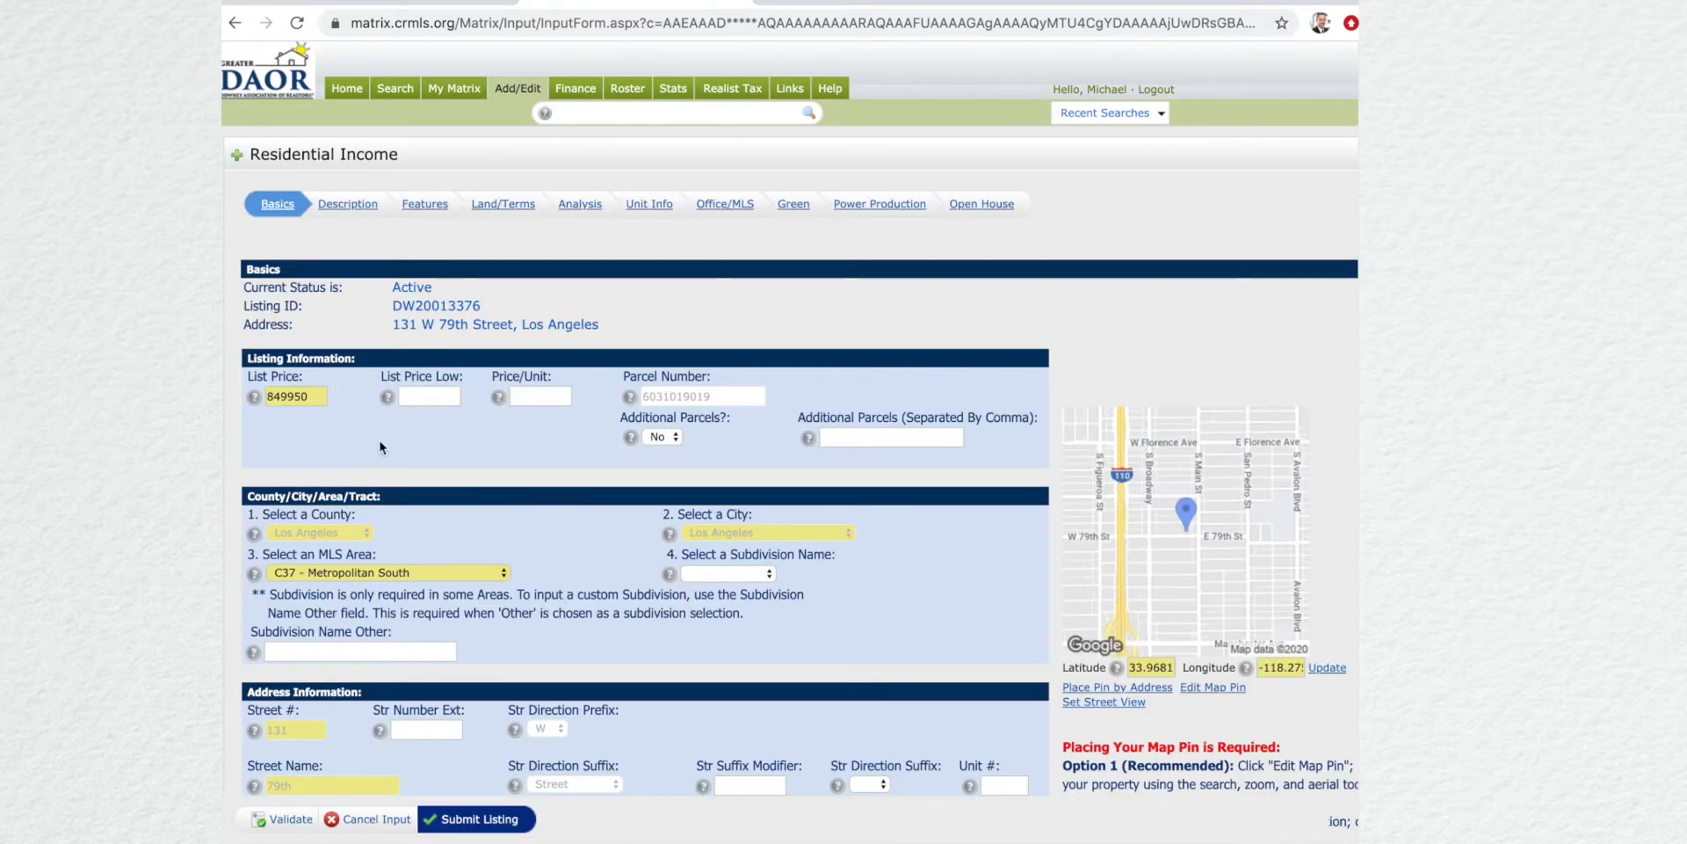
click(356, 208)
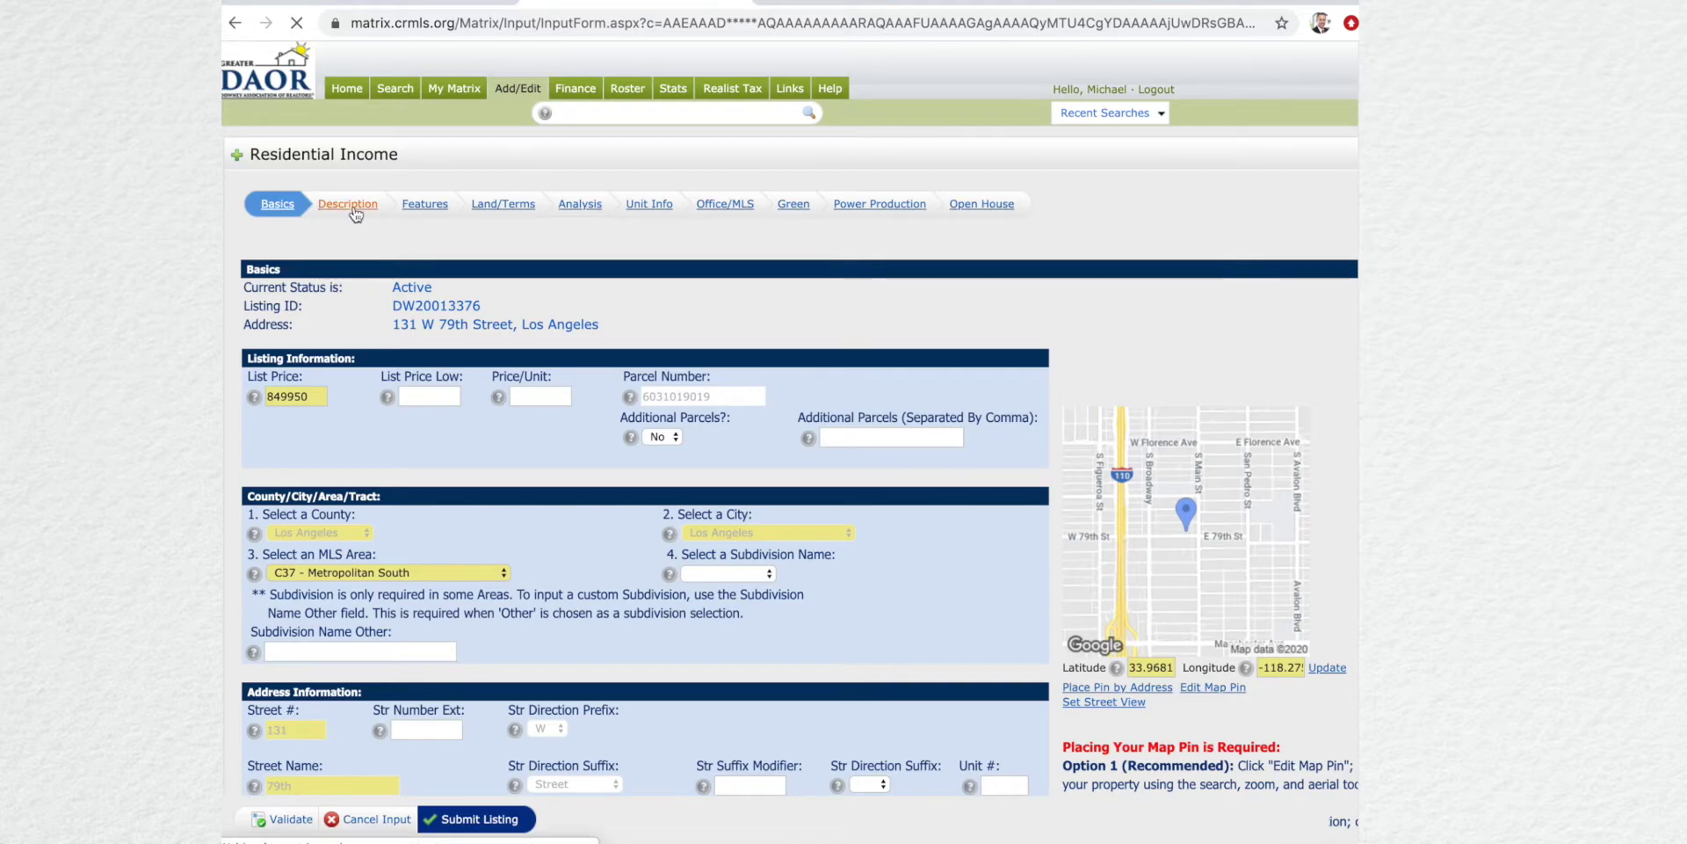
scroll(410, 465, down, 1)
scroll(411, 466, down, 1)
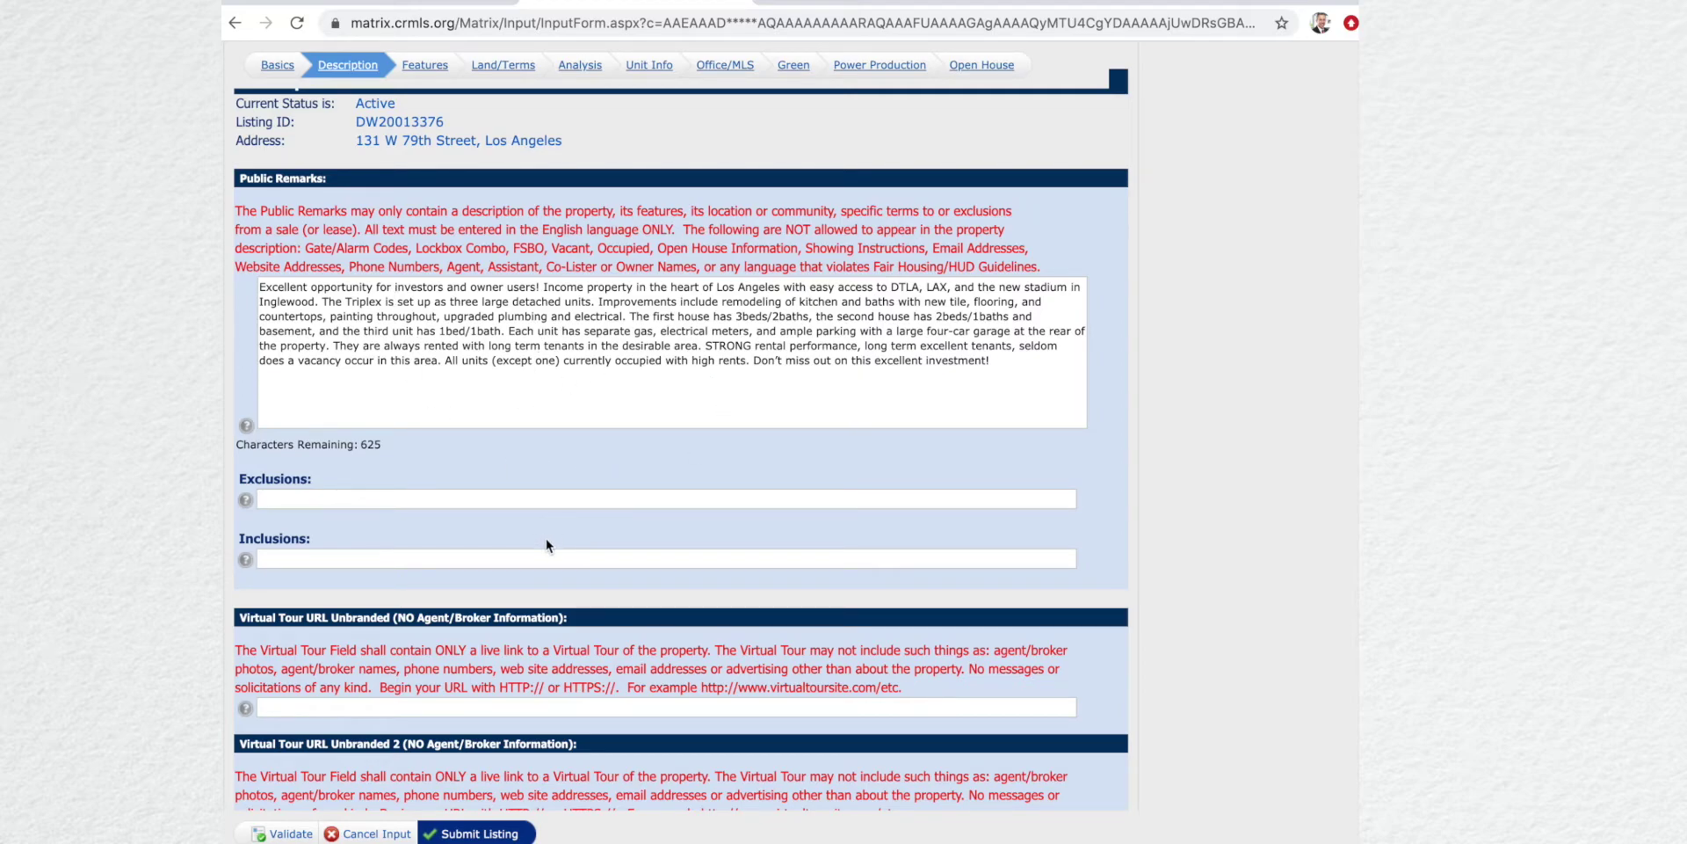
scroll(545, 545, down, 7)
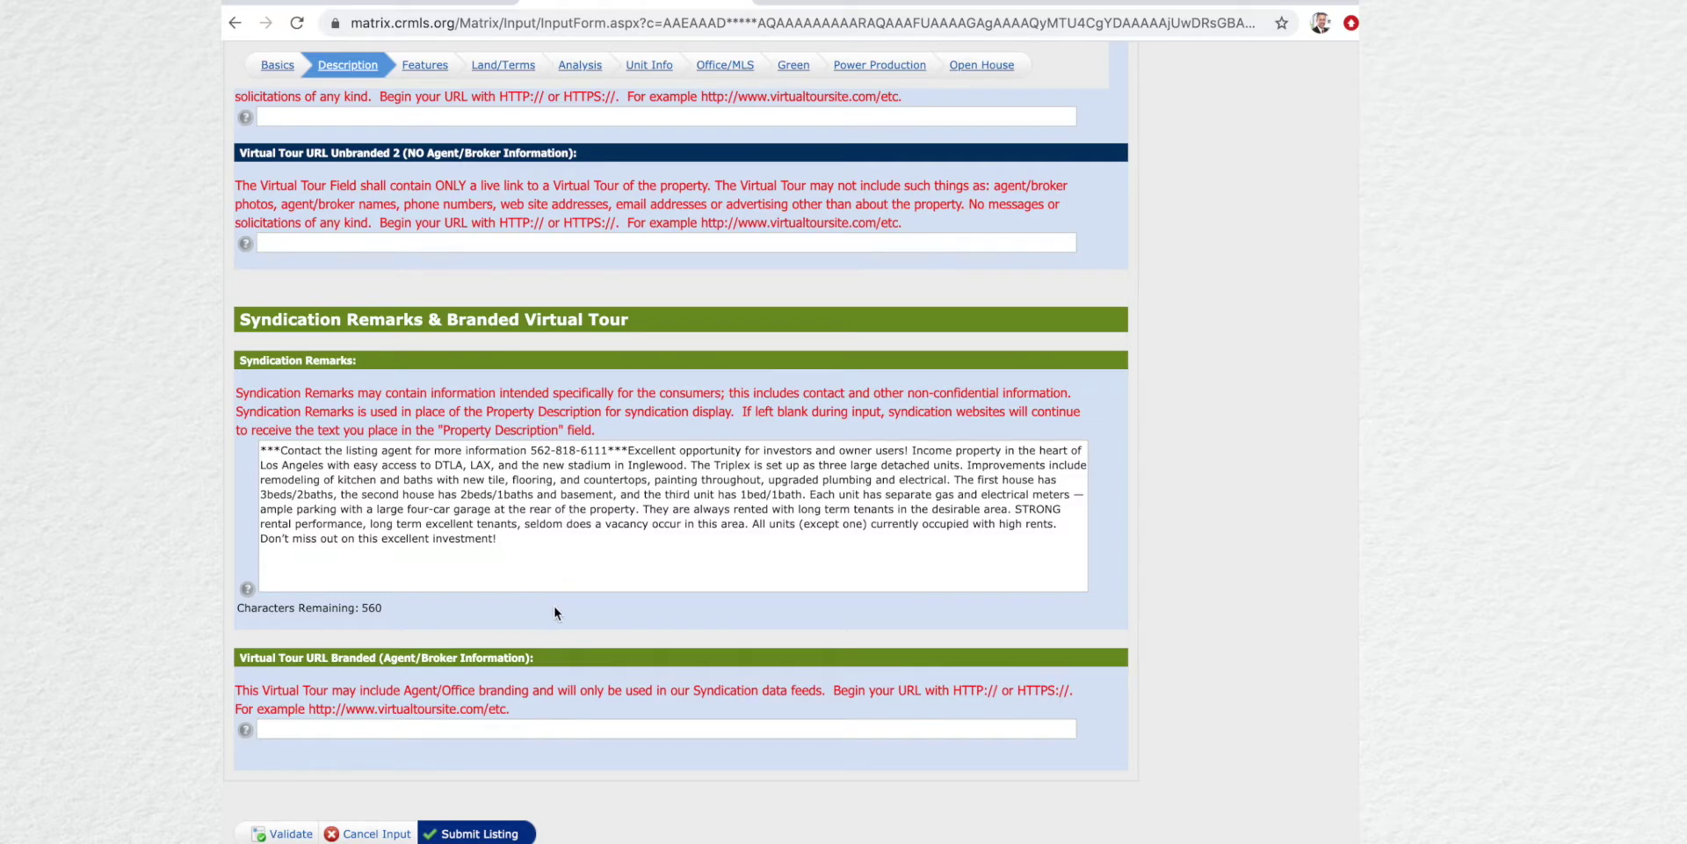
scroll(598, 576, up, 3)
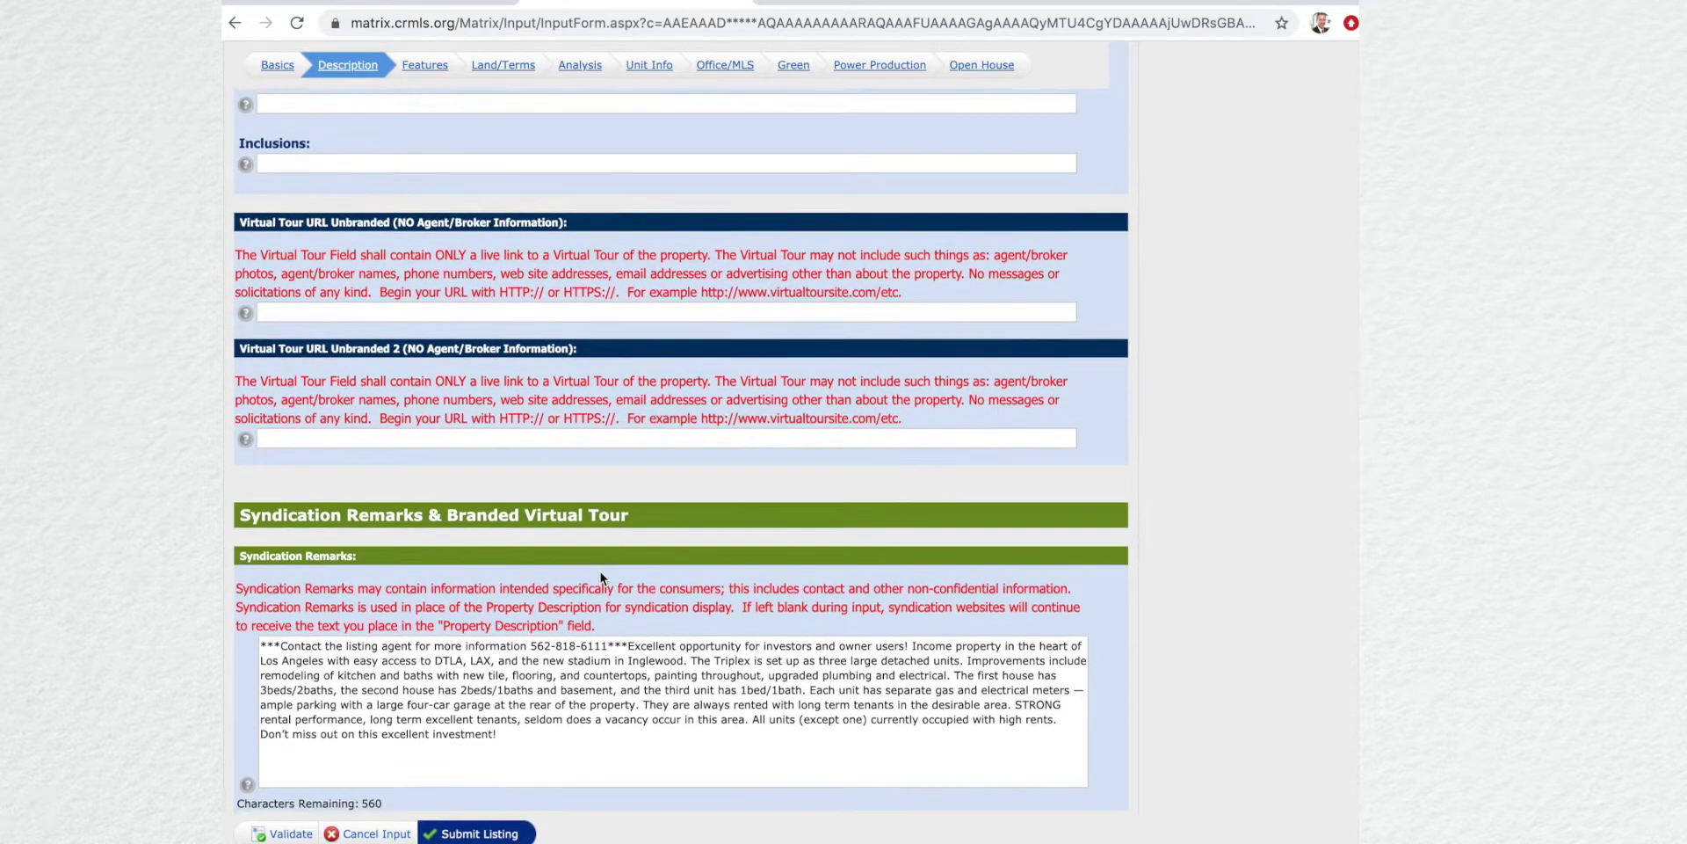
scroll(602, 577, up, 5)
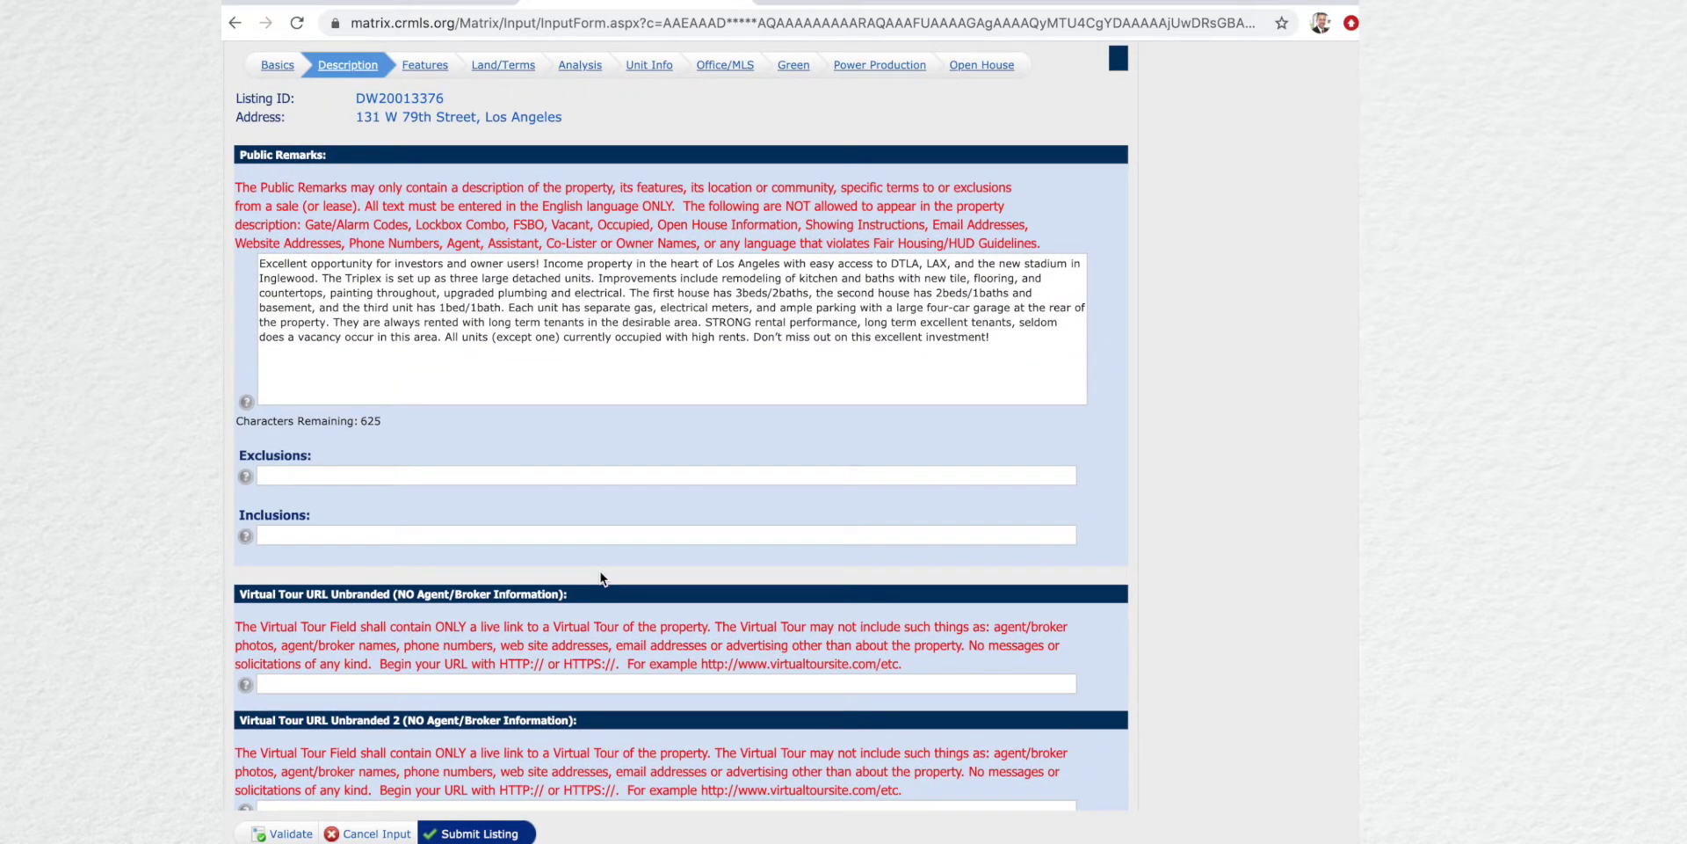
scroll(602, 577, down, 3)
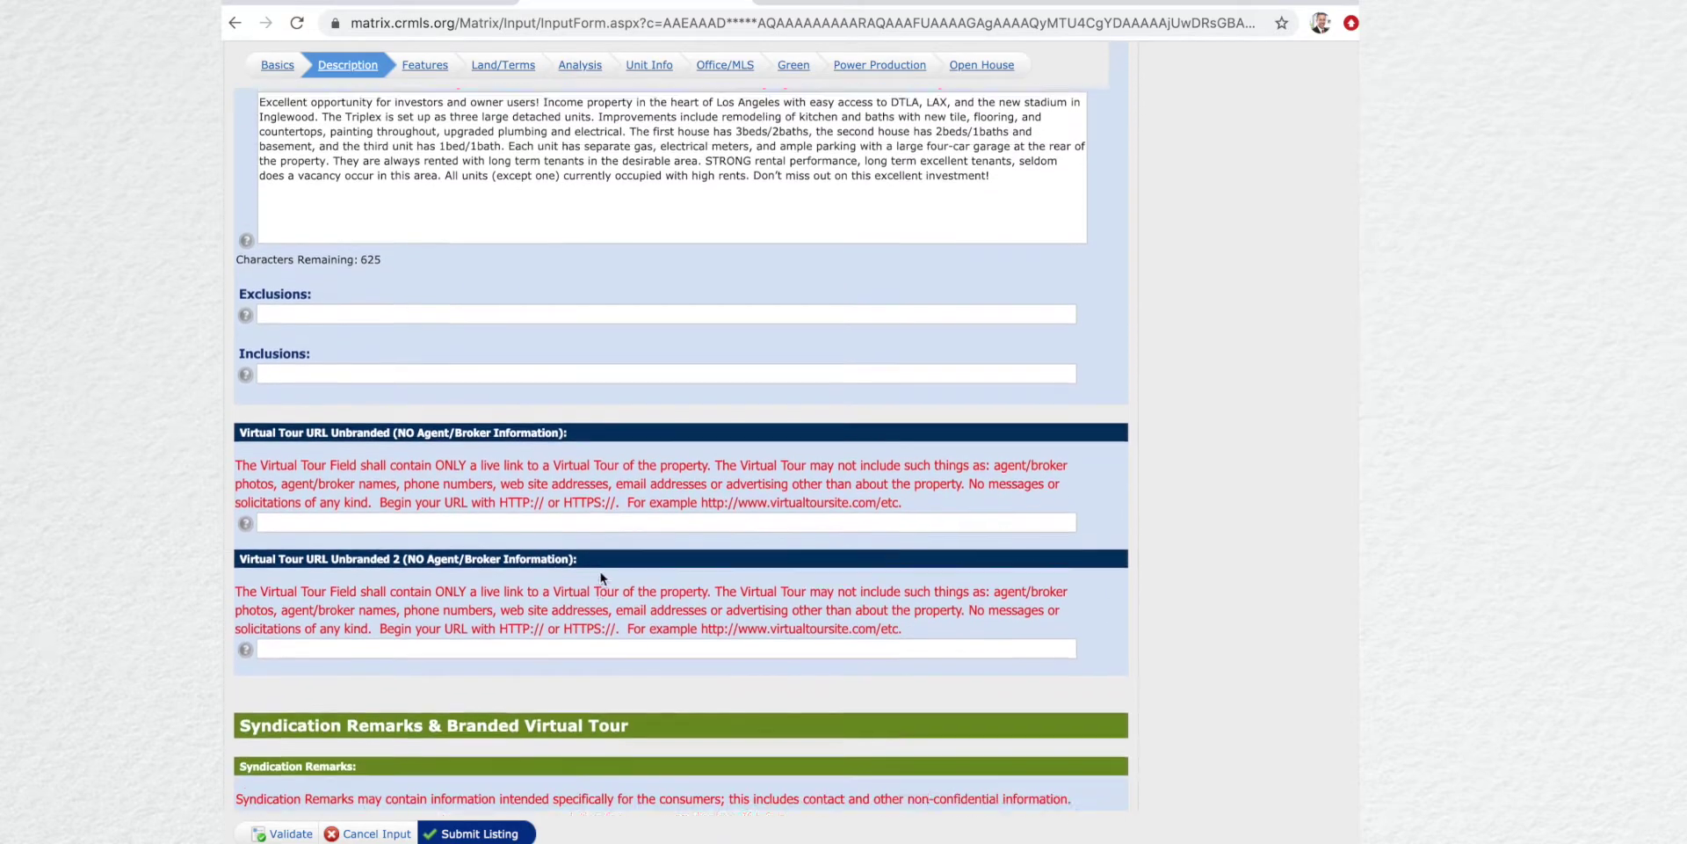
scroll(600, 571, down, 7)
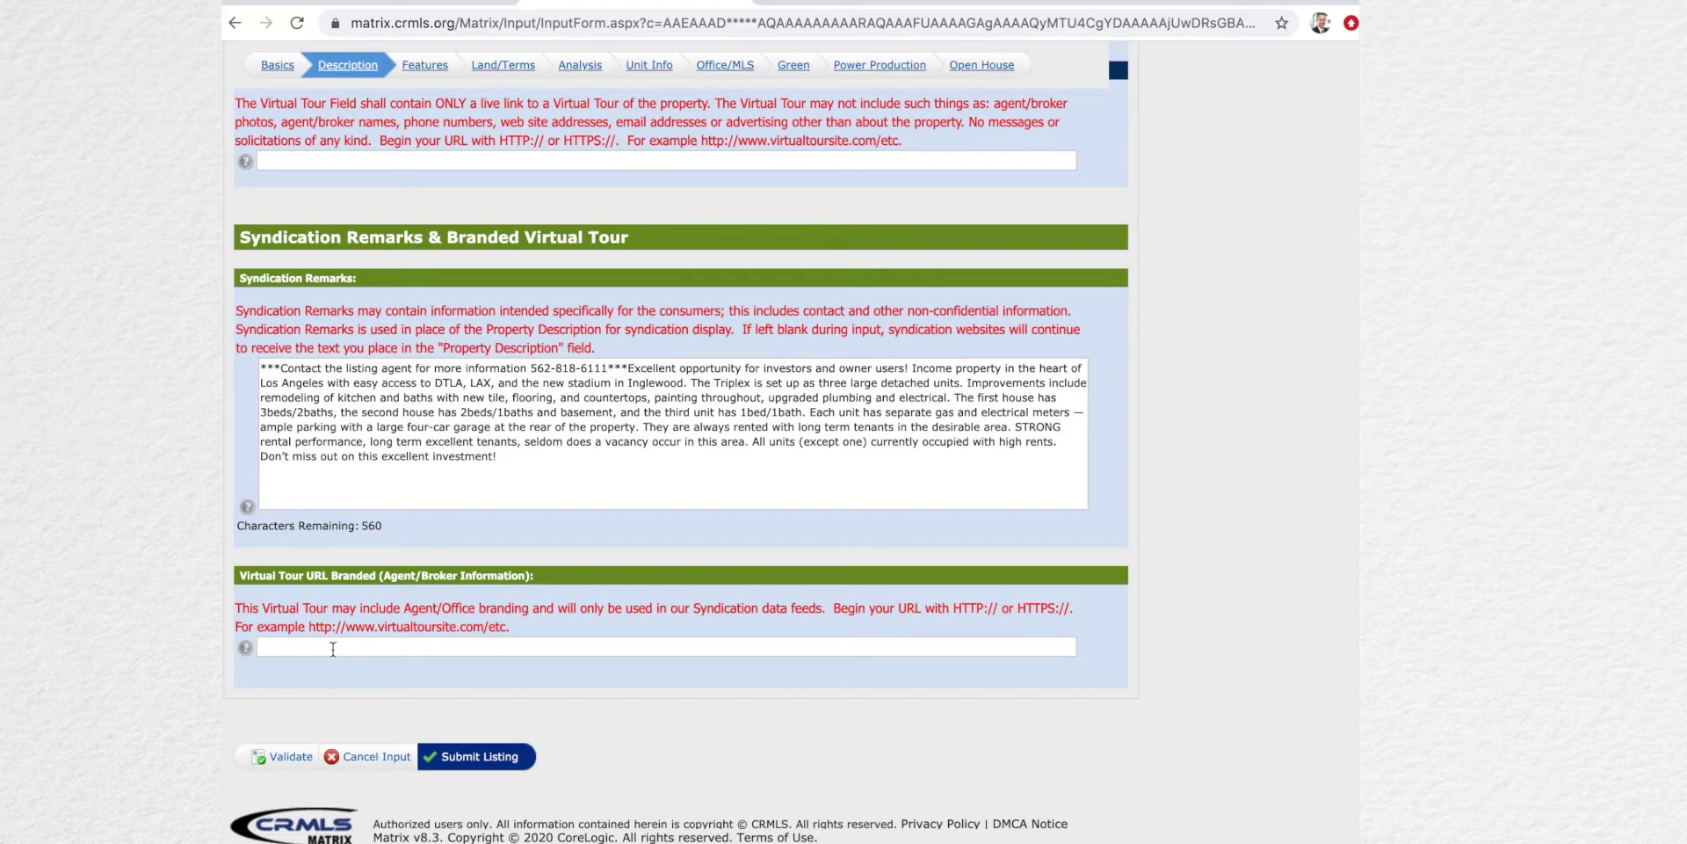
click(333, 648)
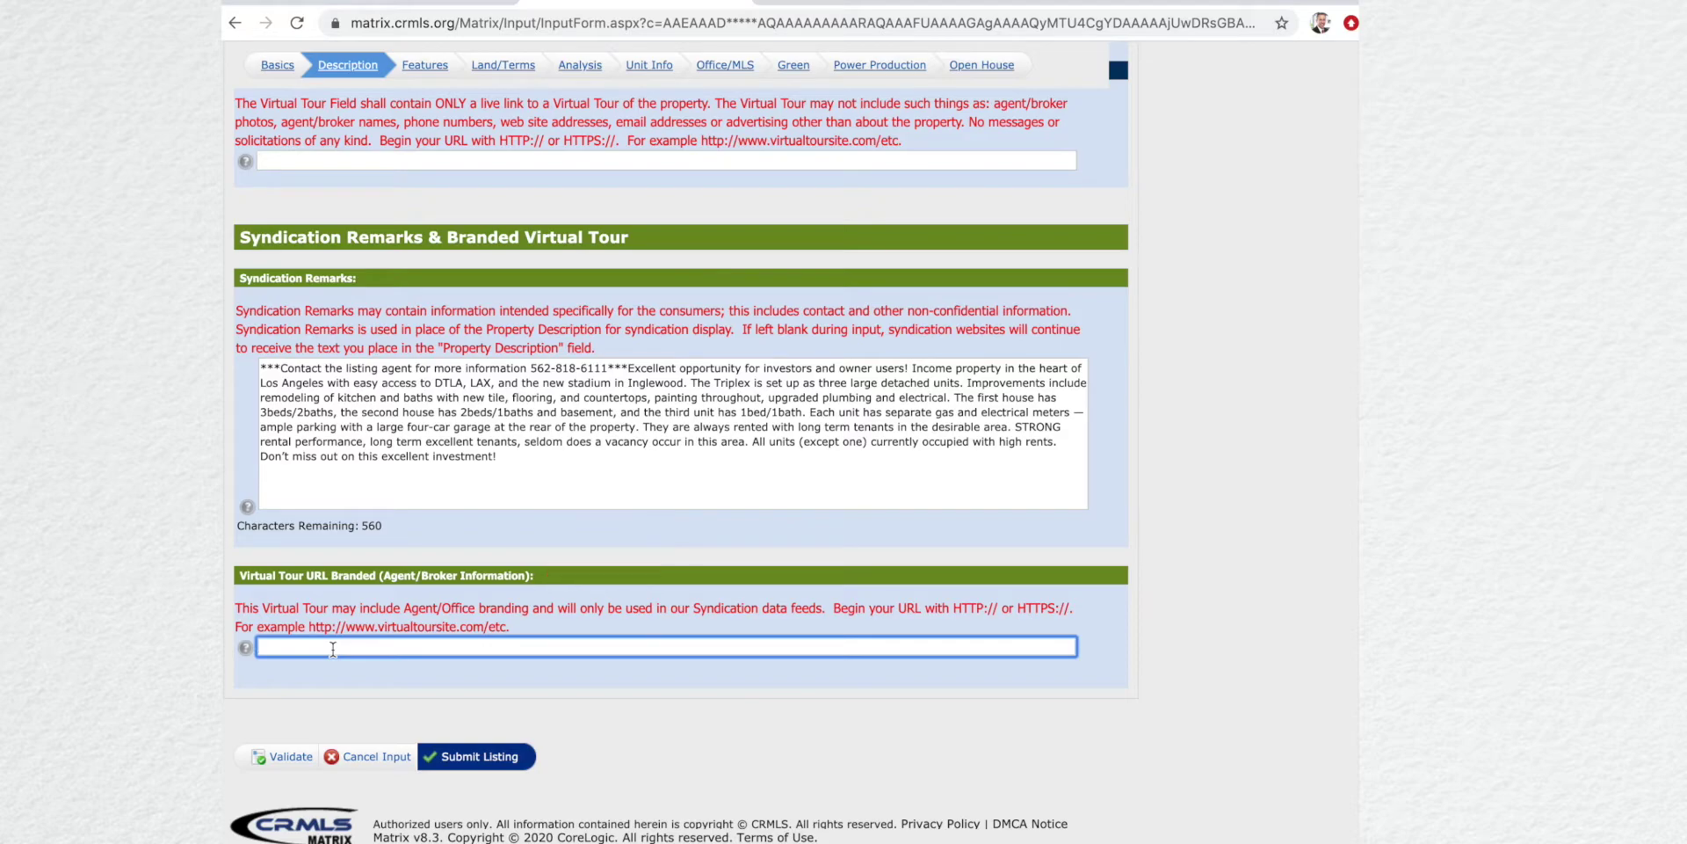
right_click(332, 649)
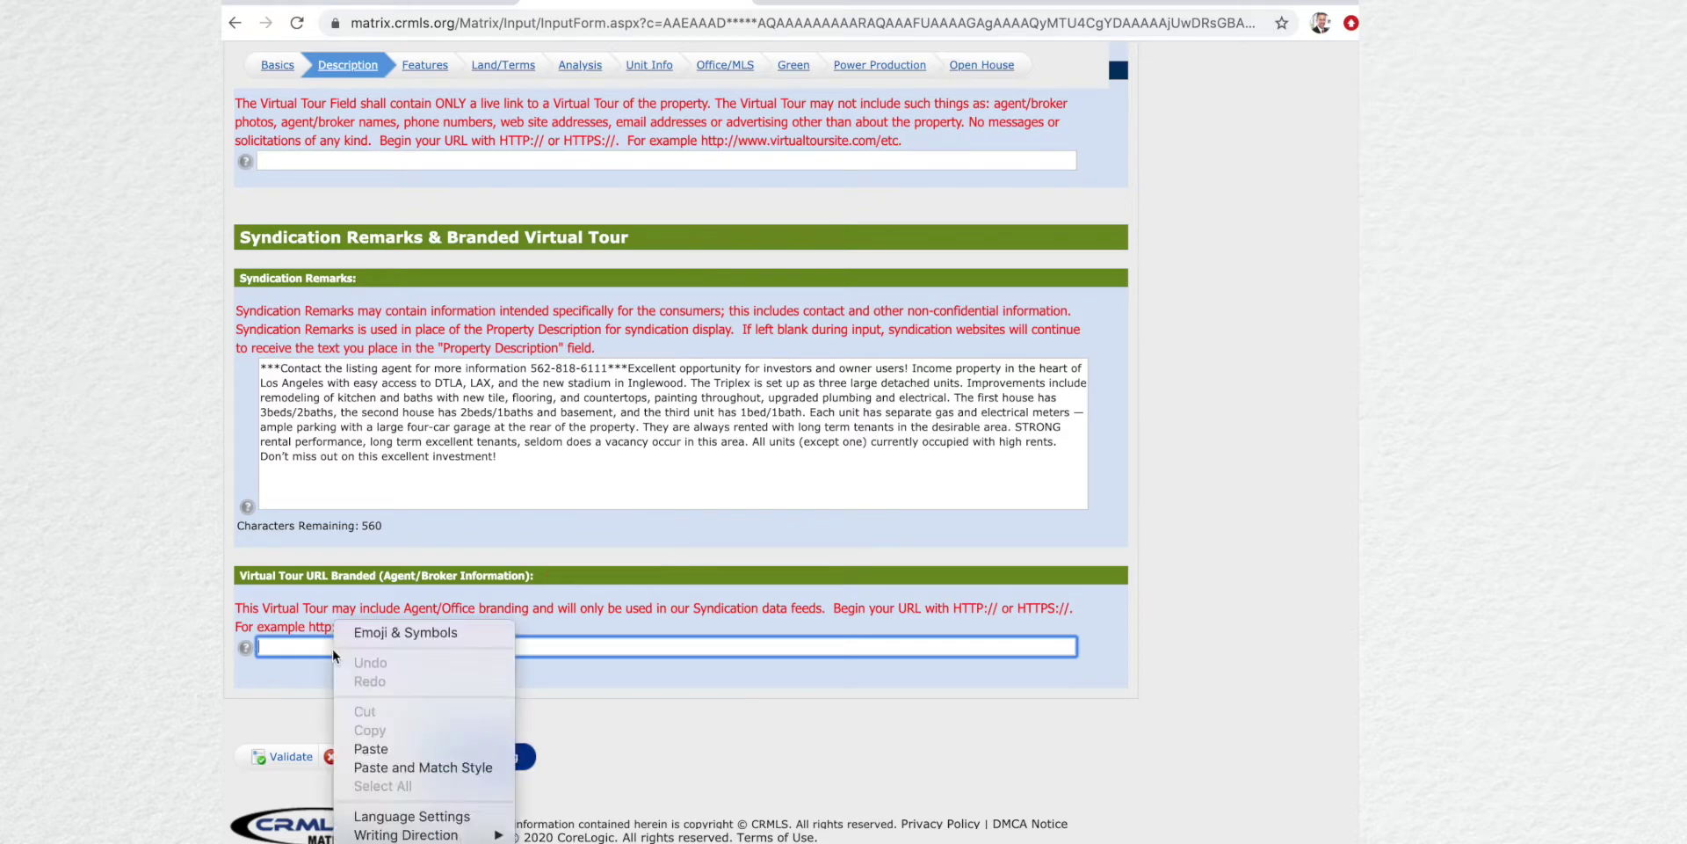
click(371, 752)
click(534, 677)
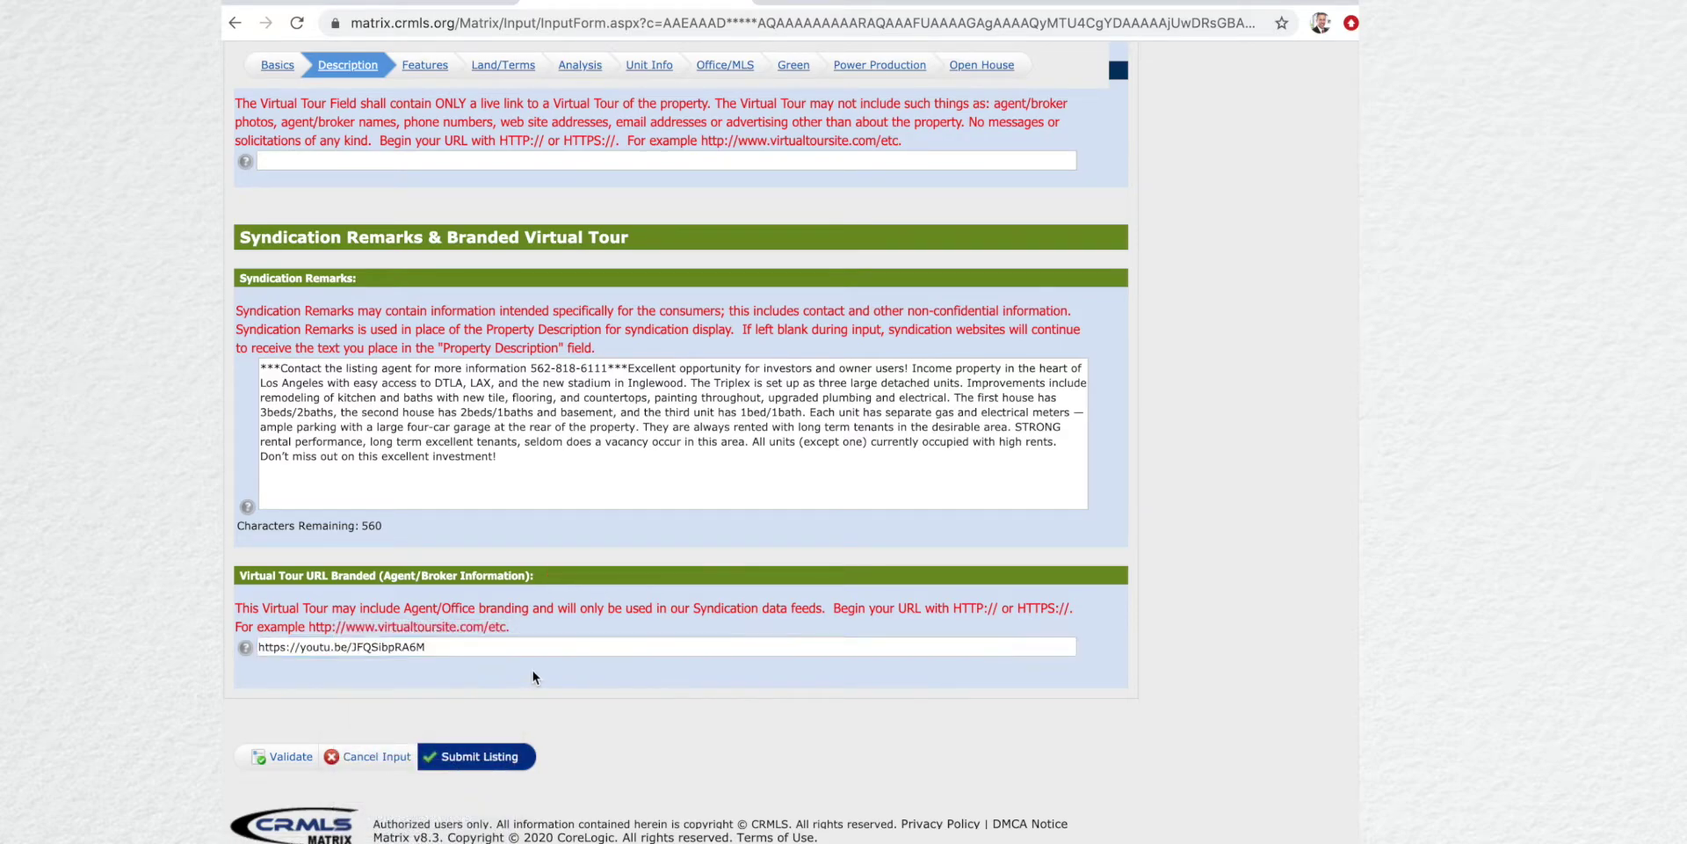
click(488, 758)
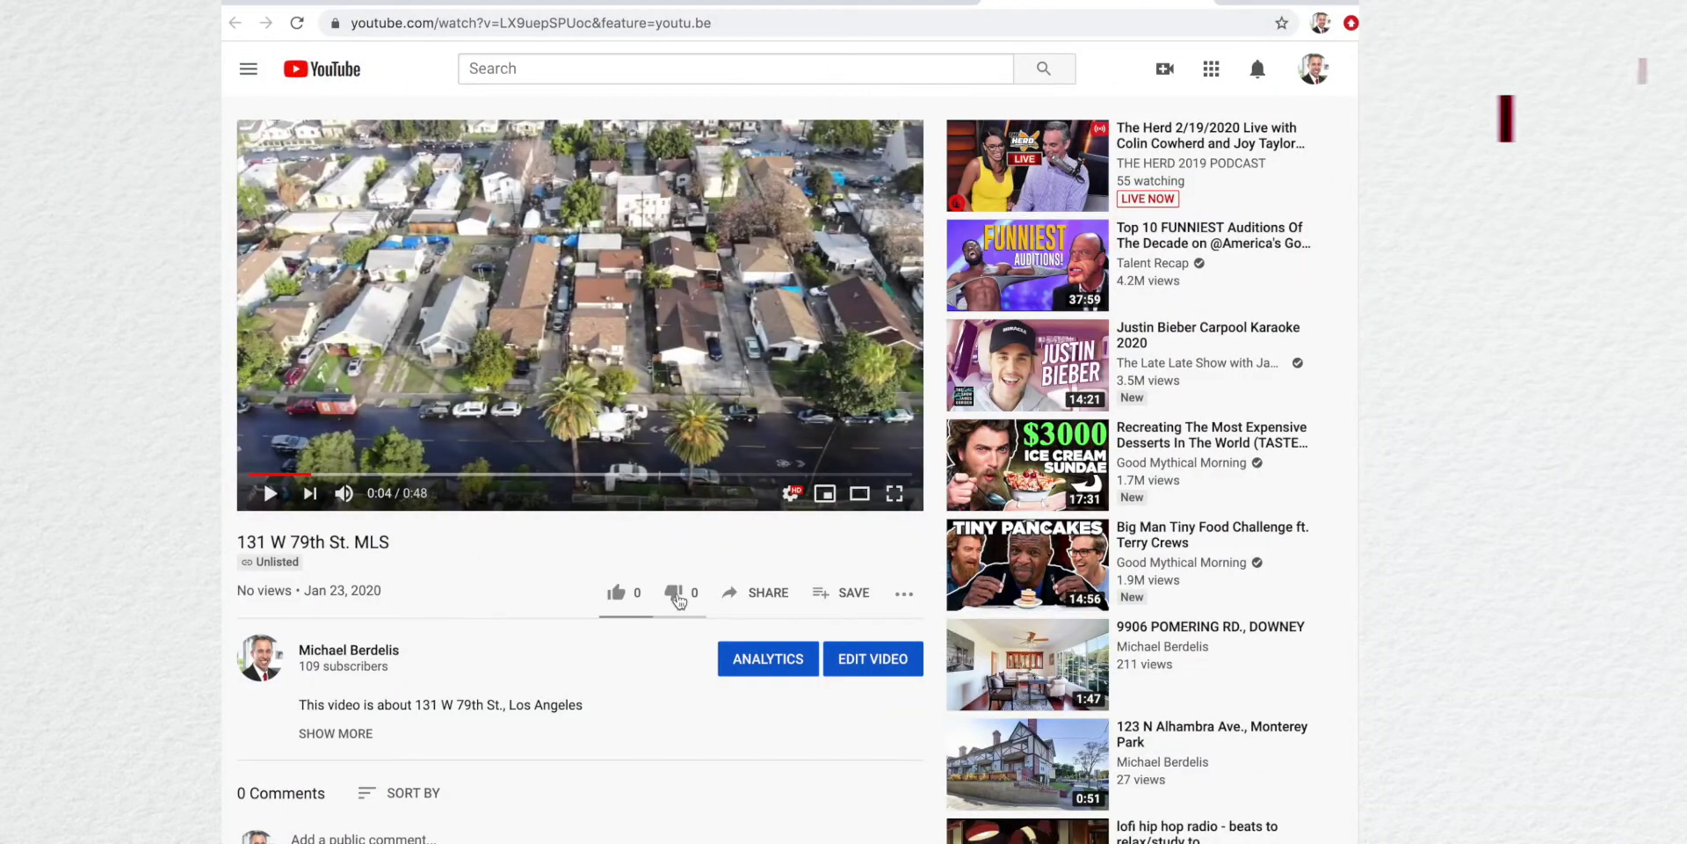
click(767, 594)
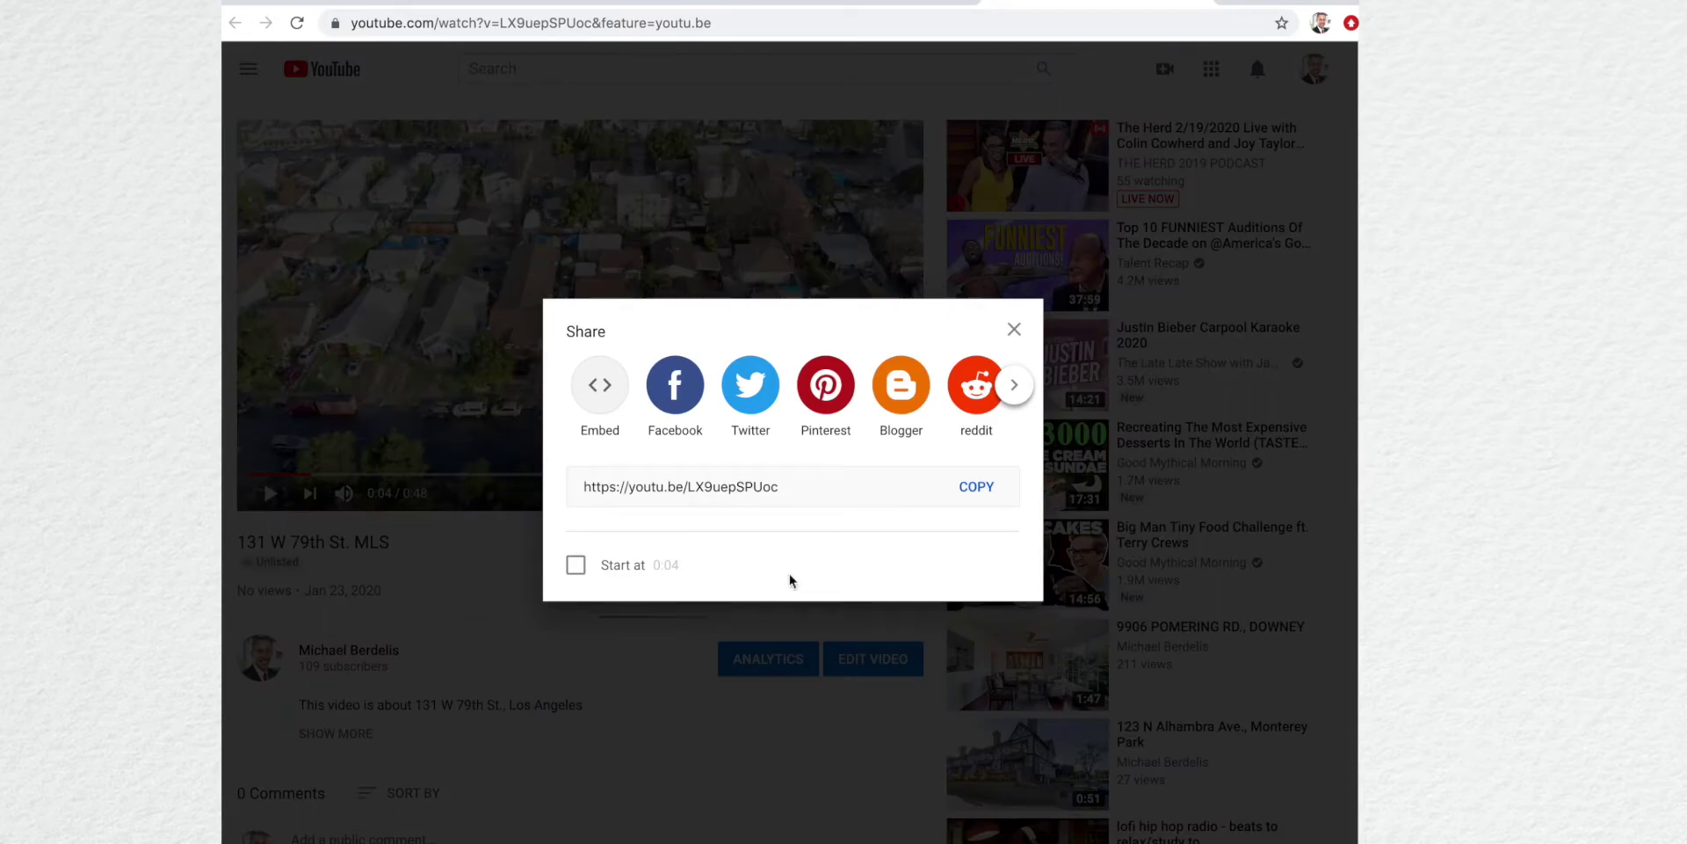
click(972, 489)
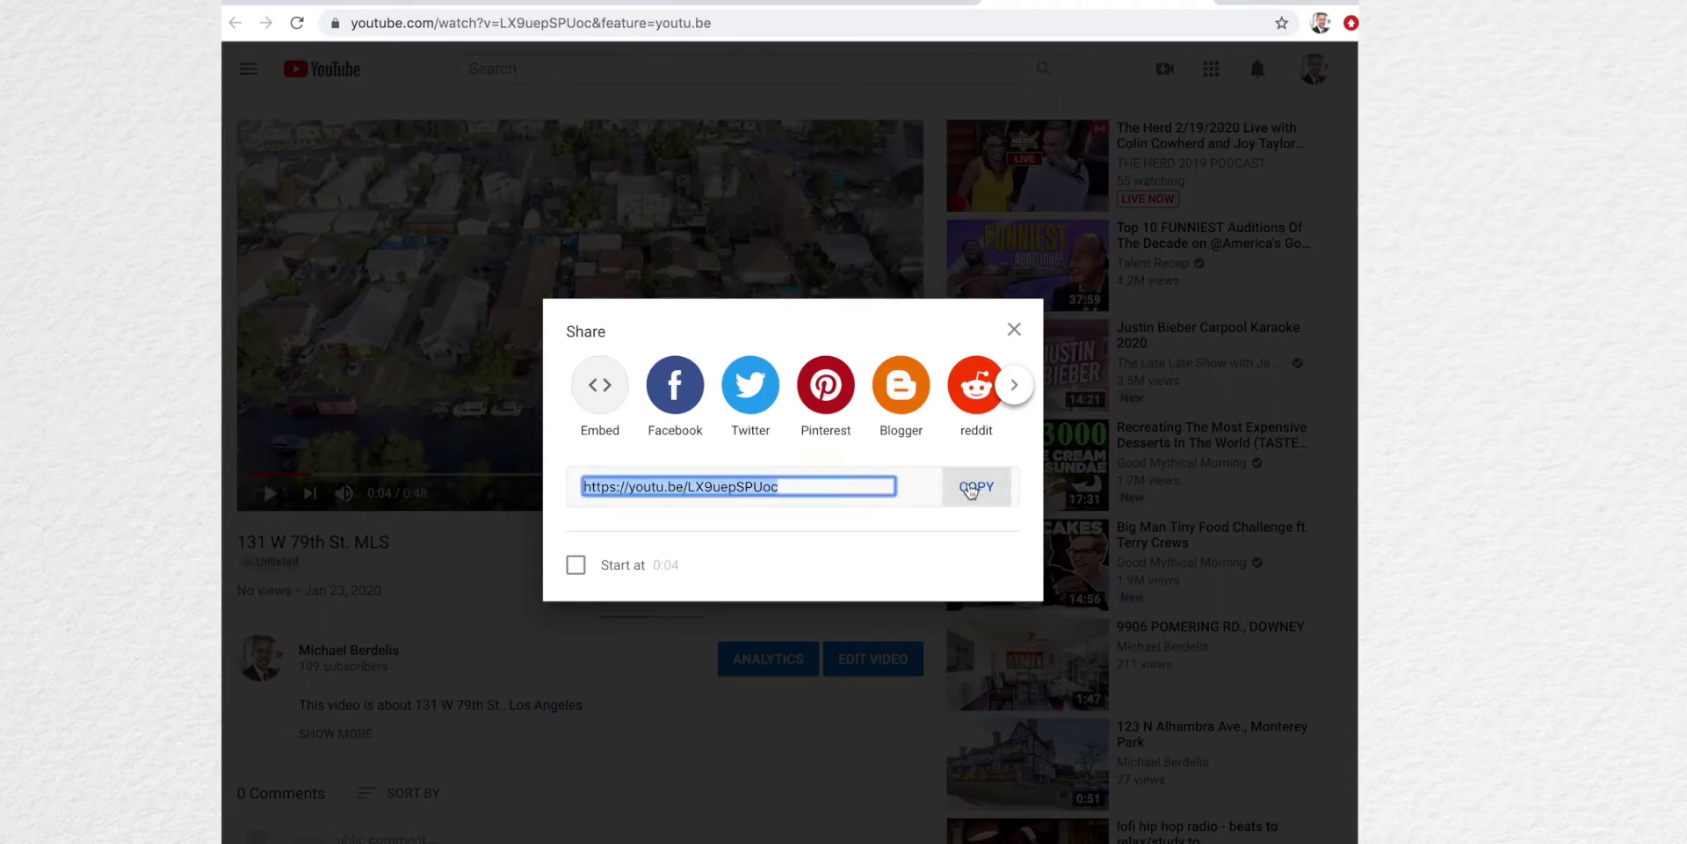
click(1015, 328)
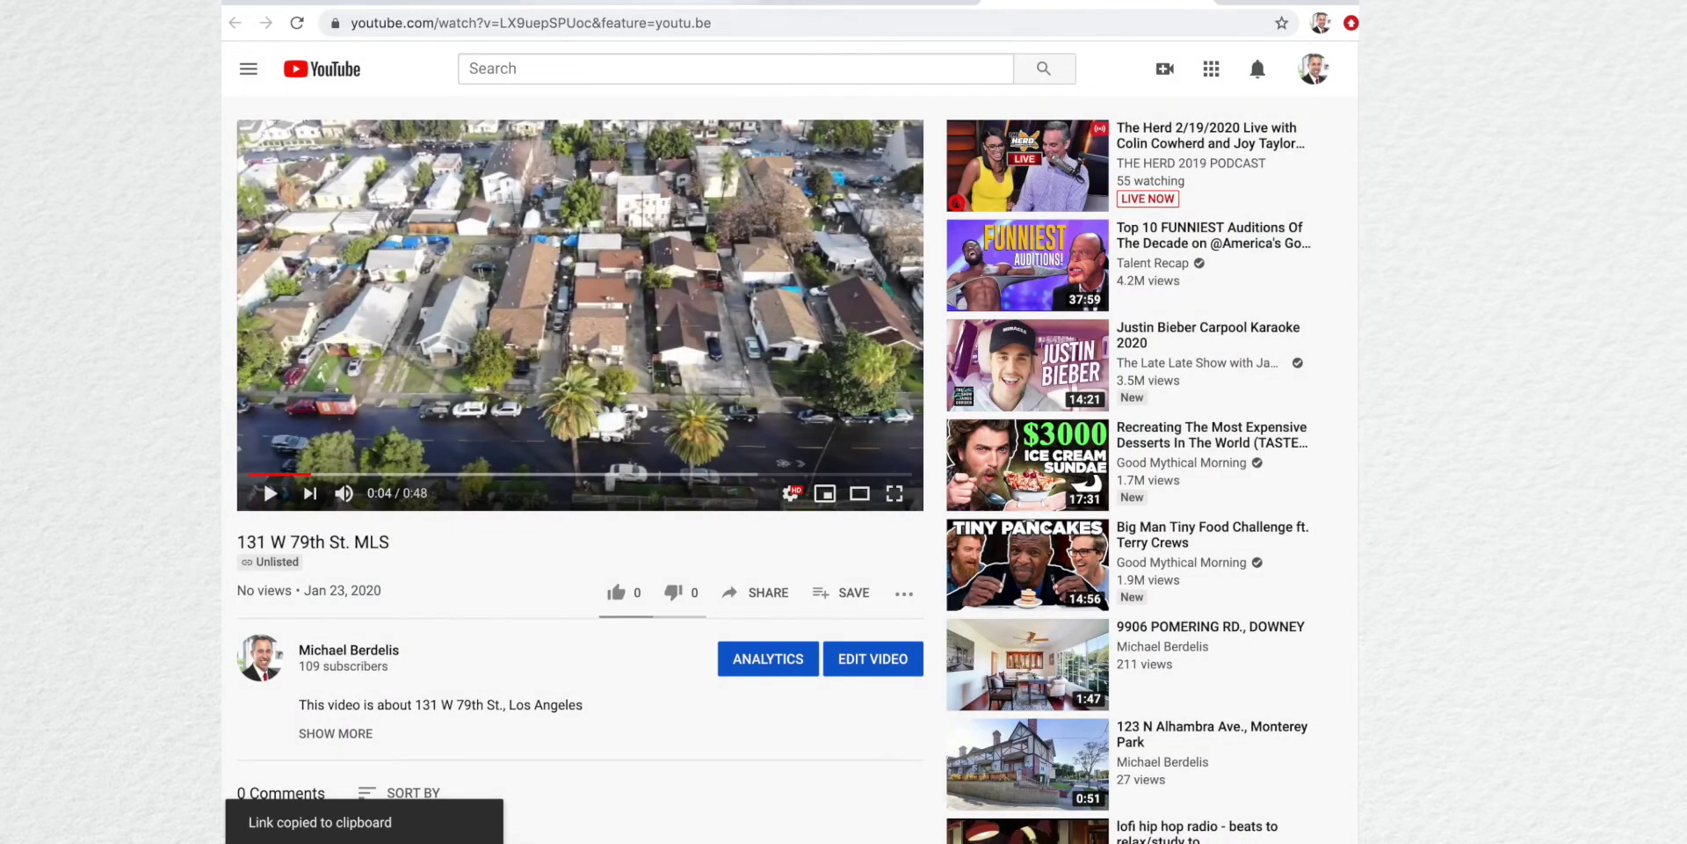
click(637, 2)
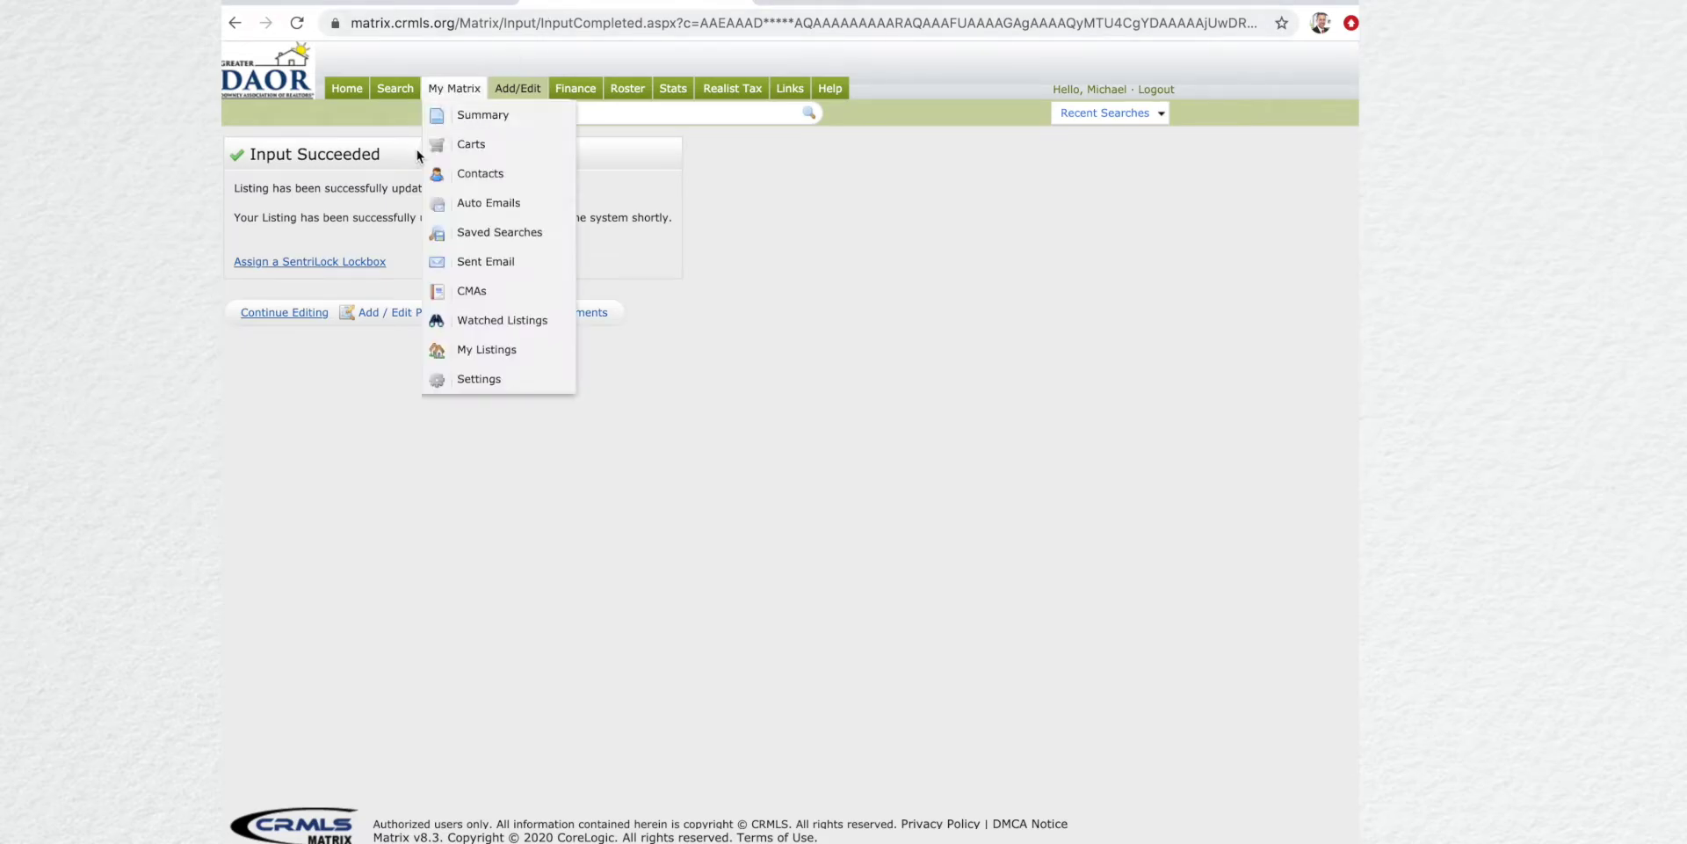
click(281, 318)
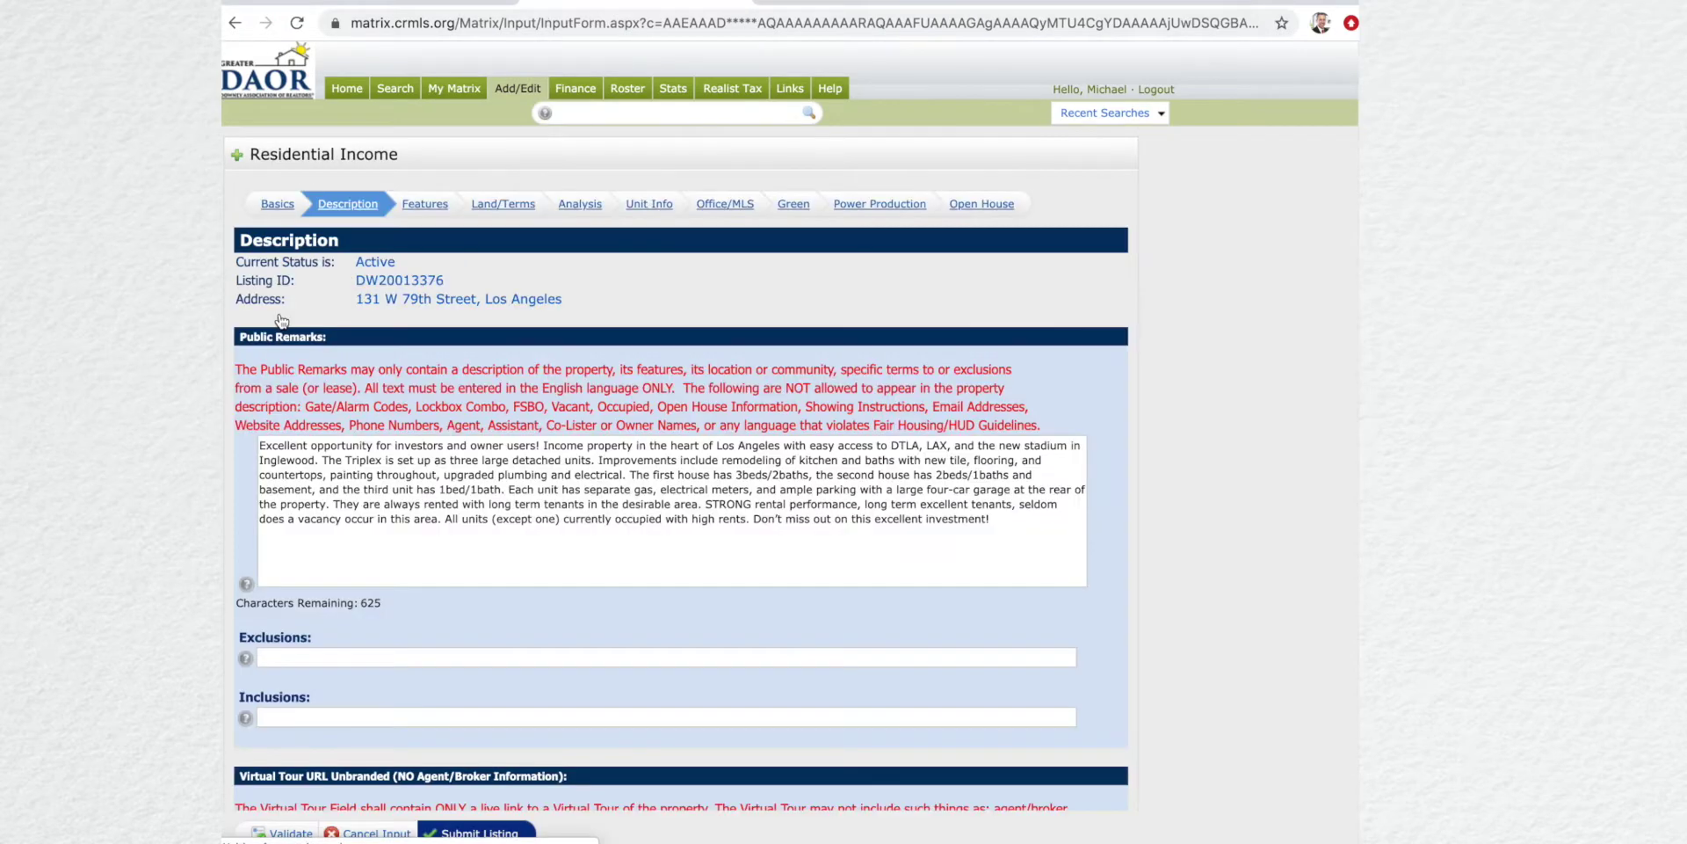
scroll(436, 372, down, 8)
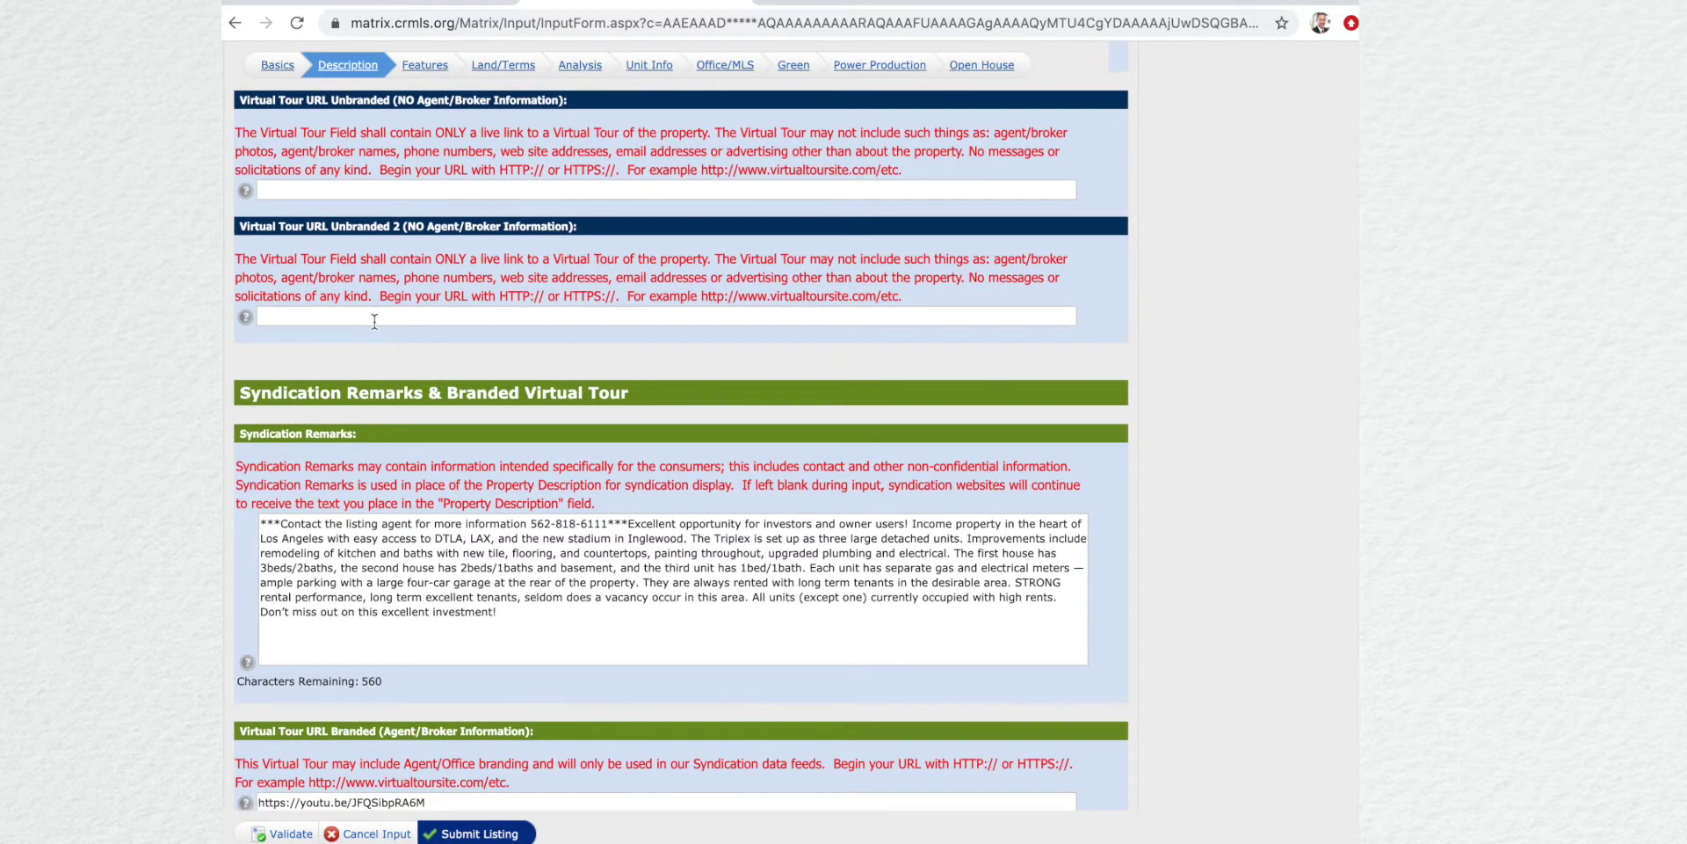
scroll(375, 321, up, 1)
click(347, 306)
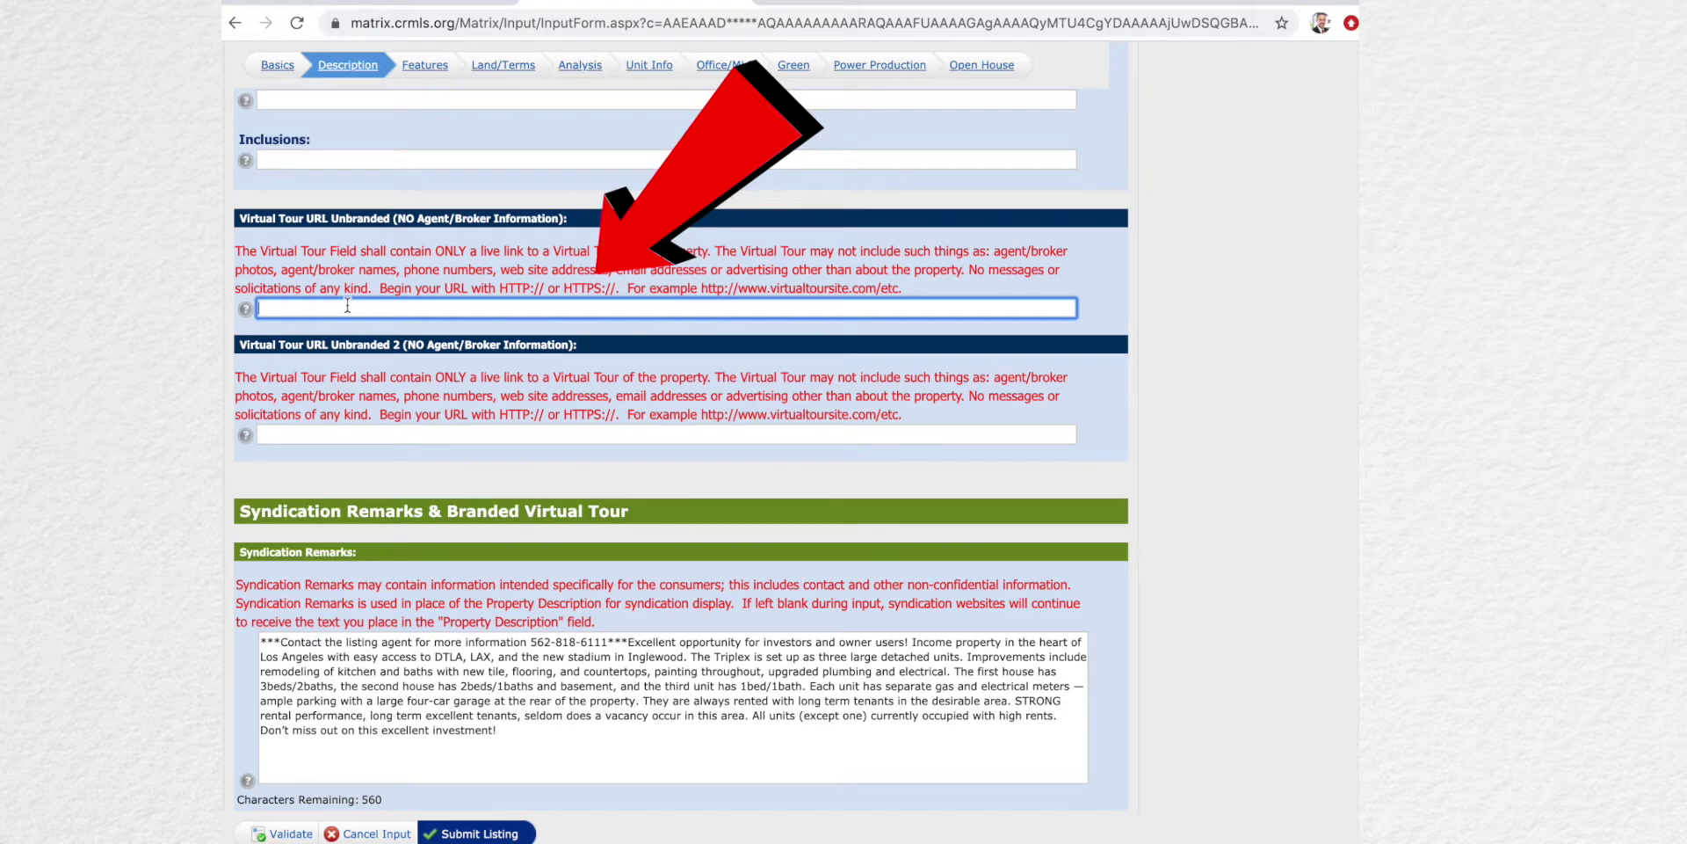
right_click(346, 306)
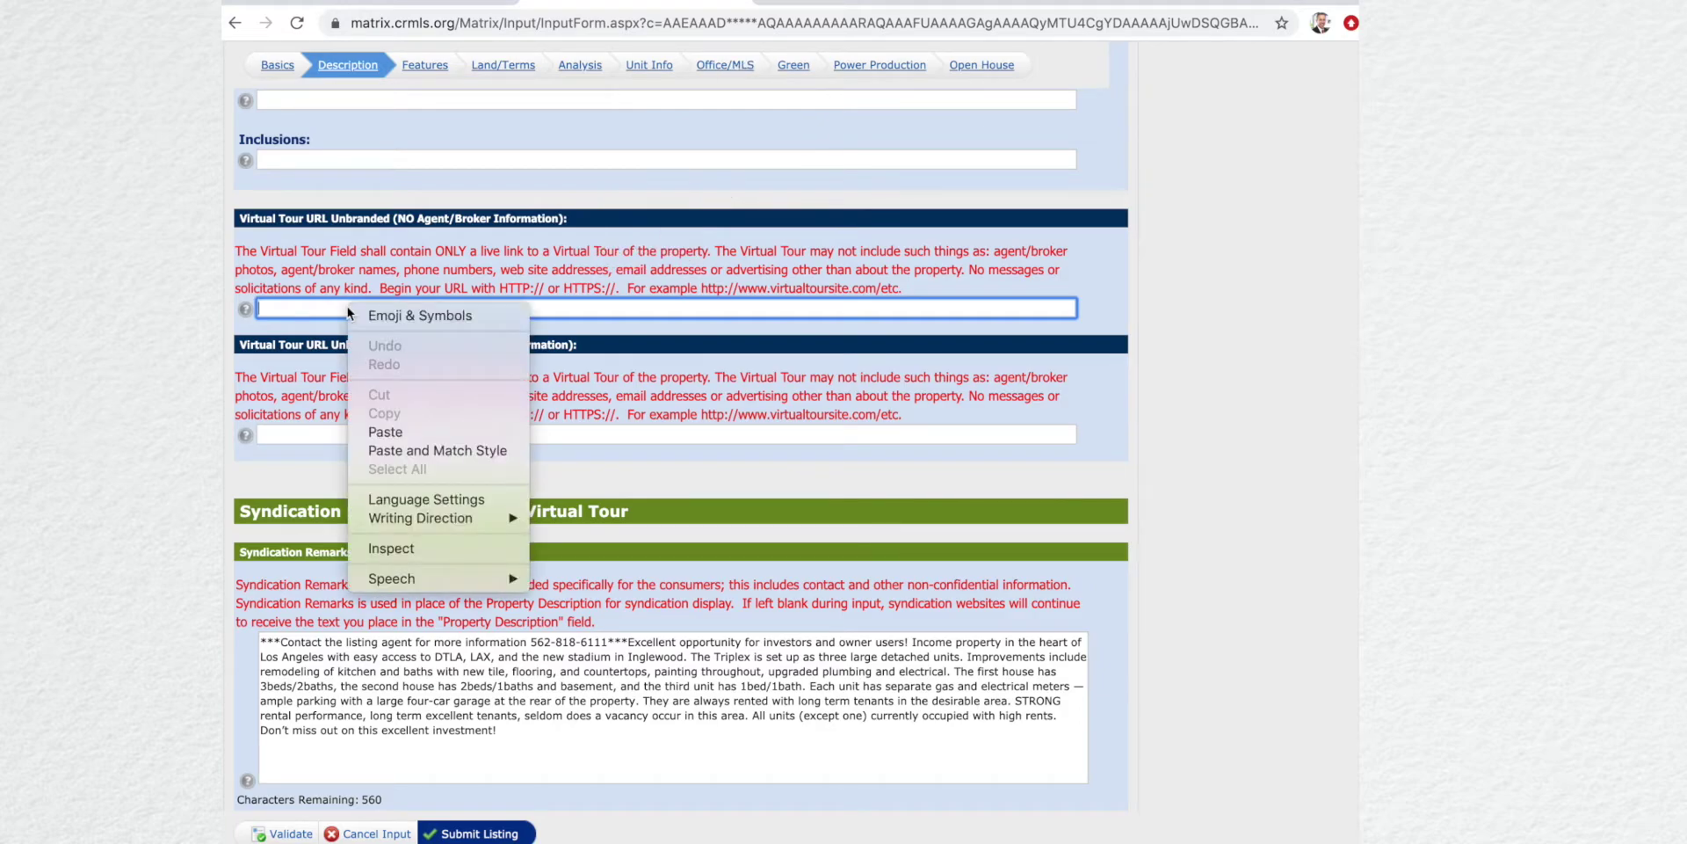
click(391, 430)
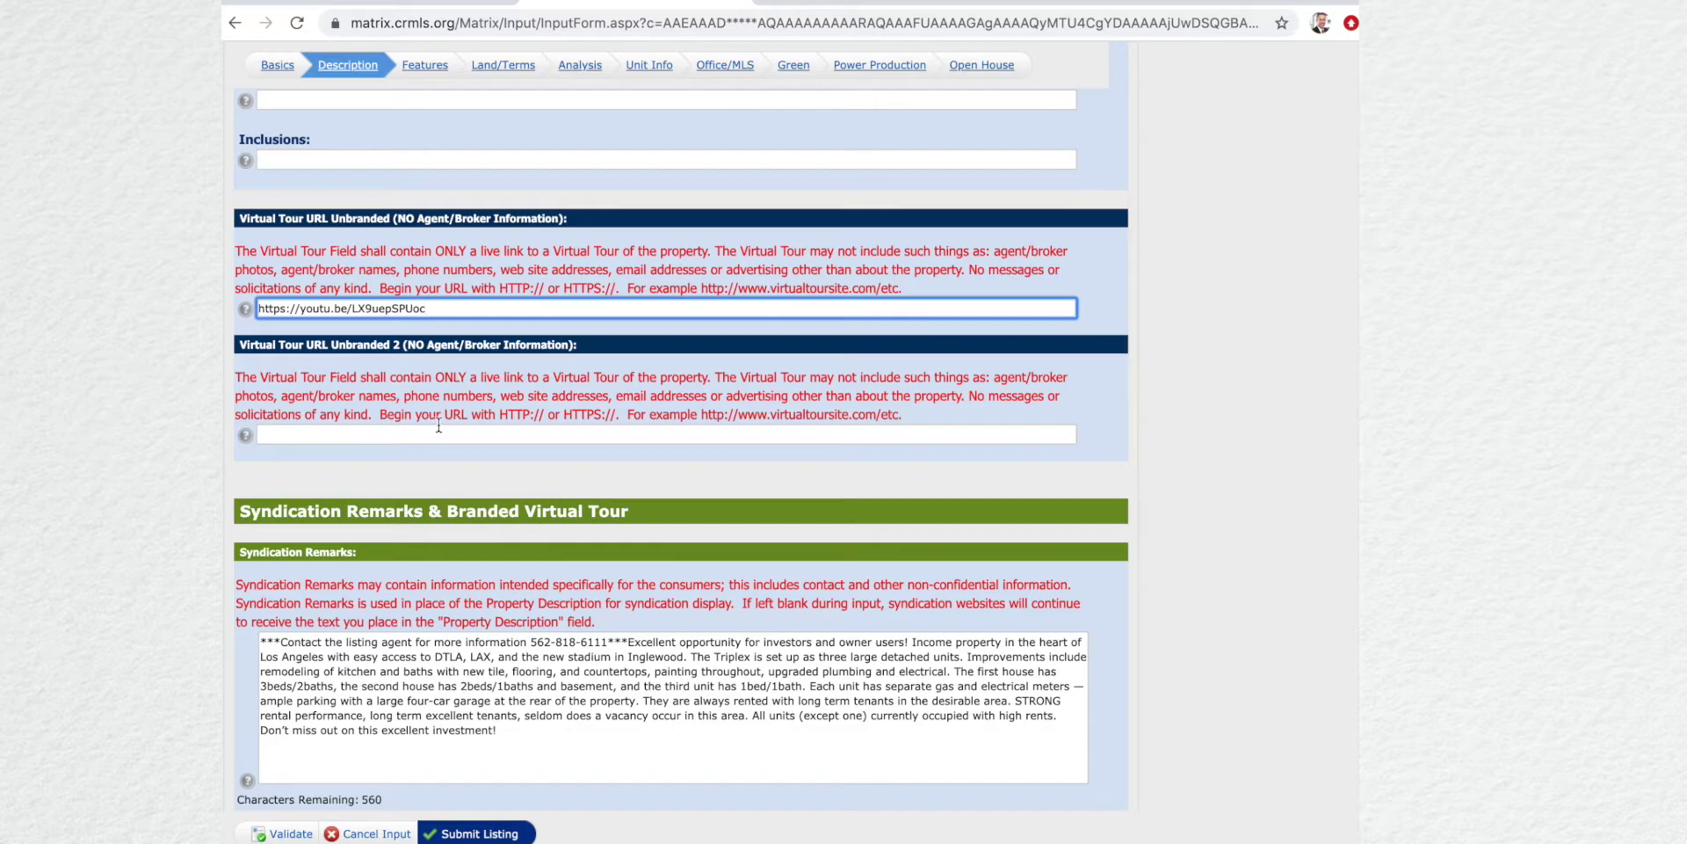
scroll(620, 410, down, 3)
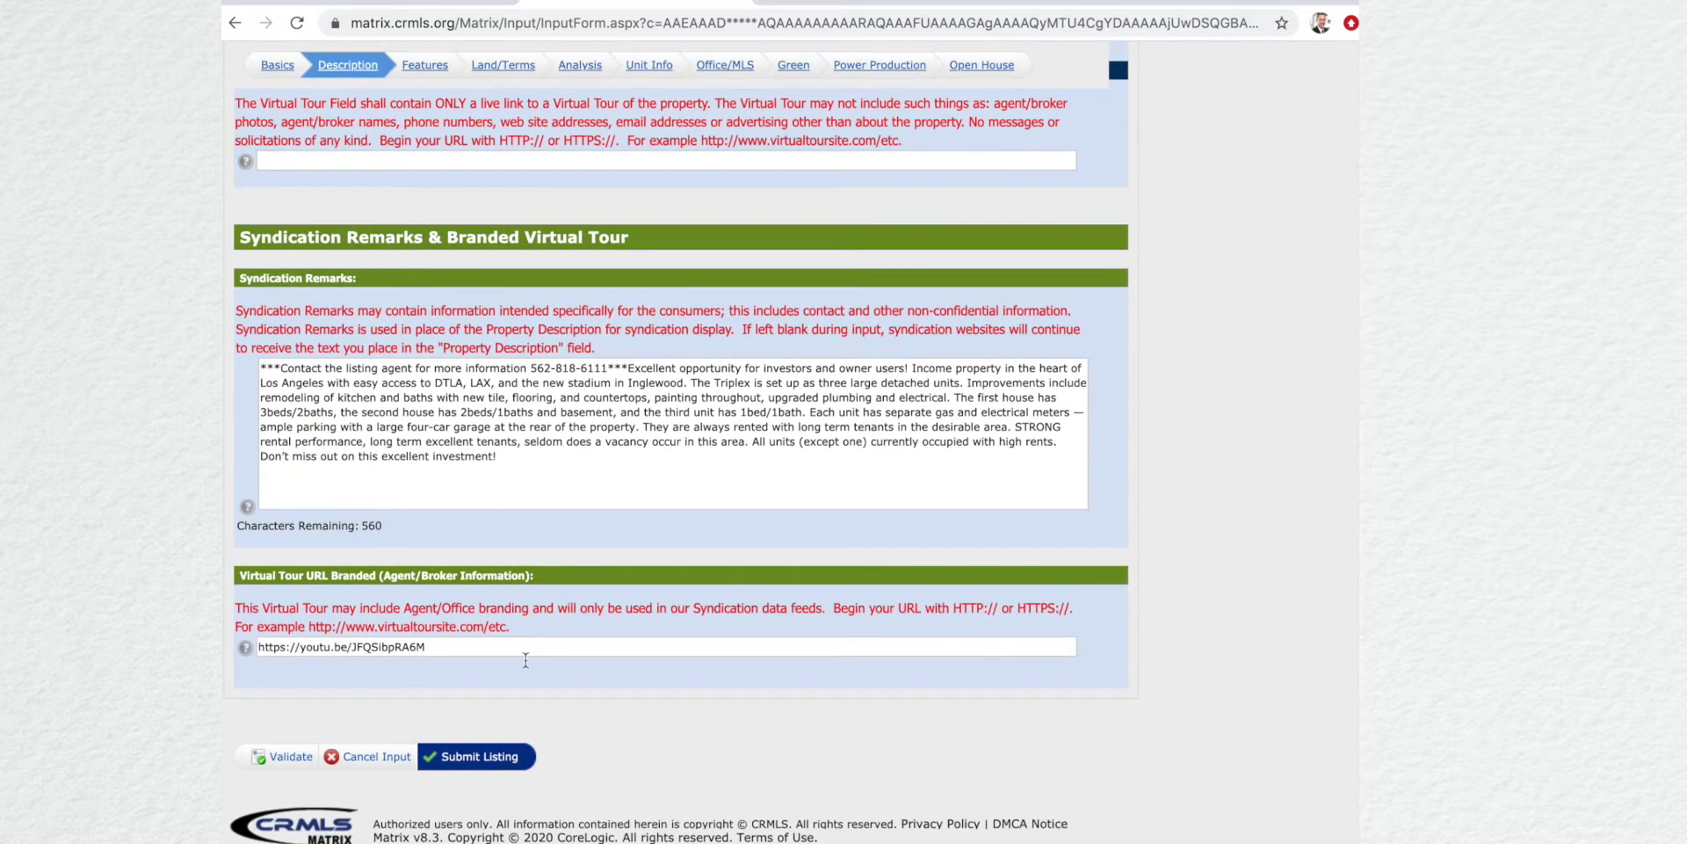
click(488, 755)
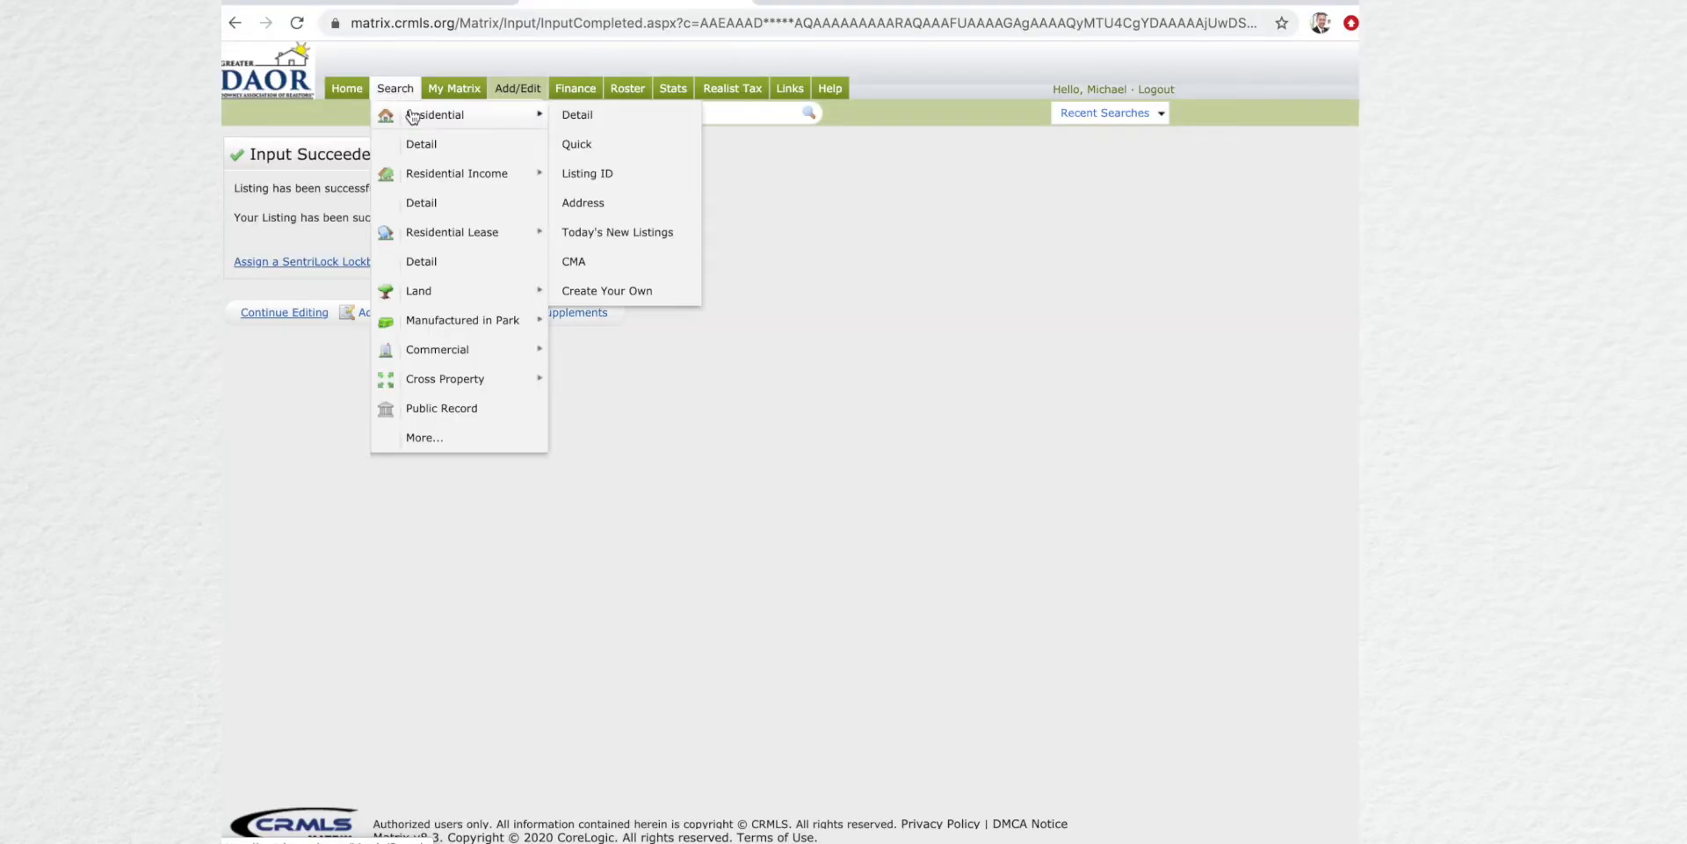
- Run a detailed Residential Income search for Active listings at street number 131, street name 79
mouse_move(518, 175)
click(587, 175)
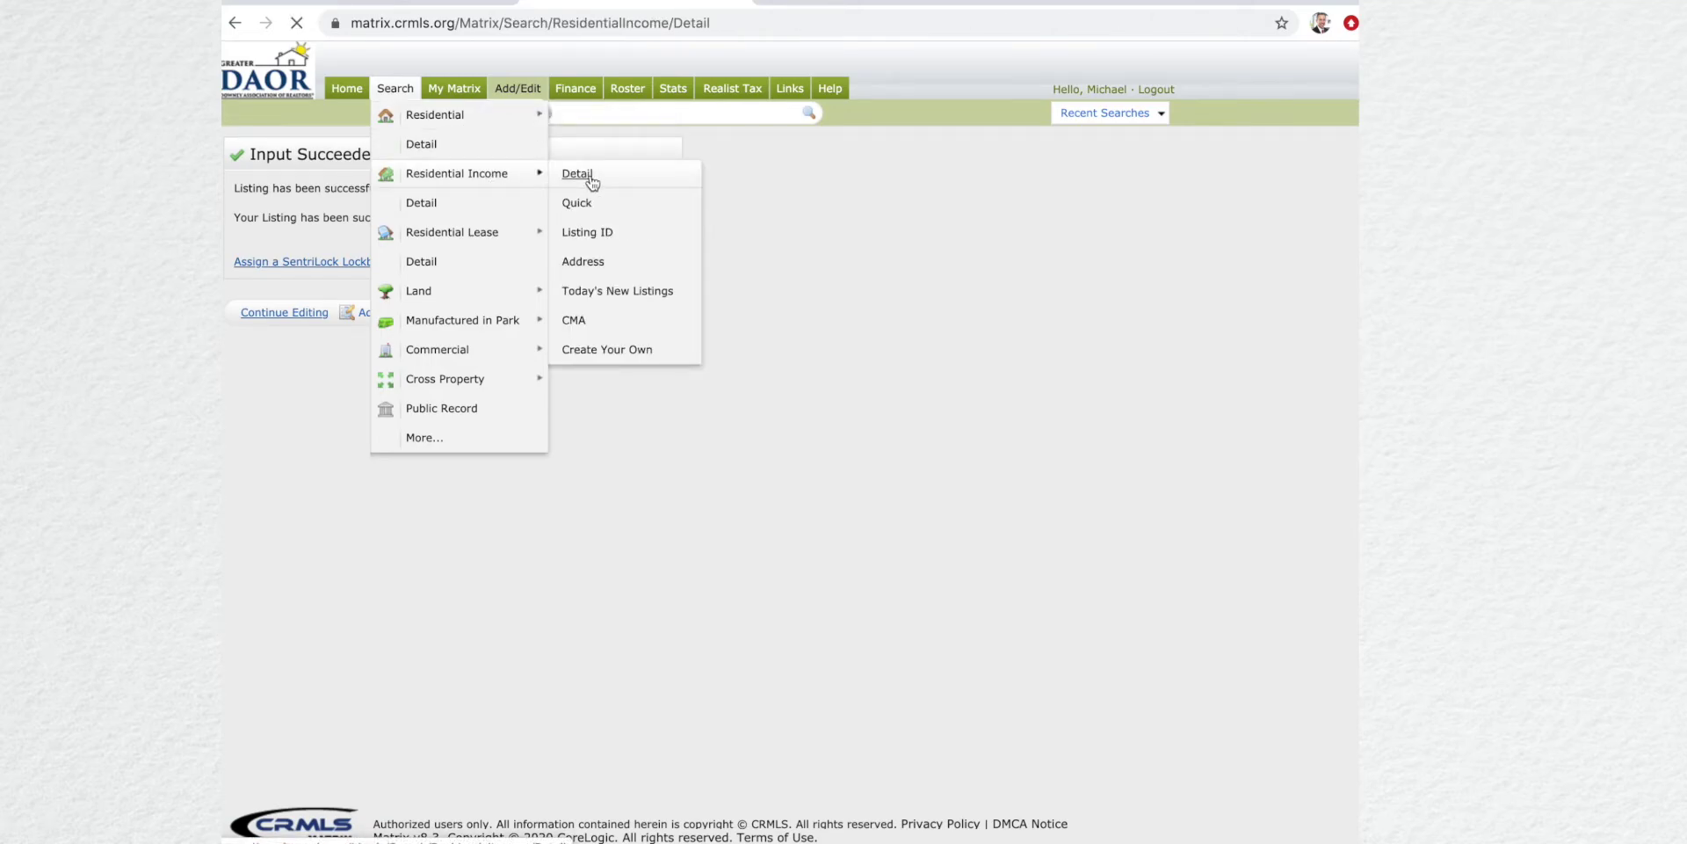
click(271, 262)
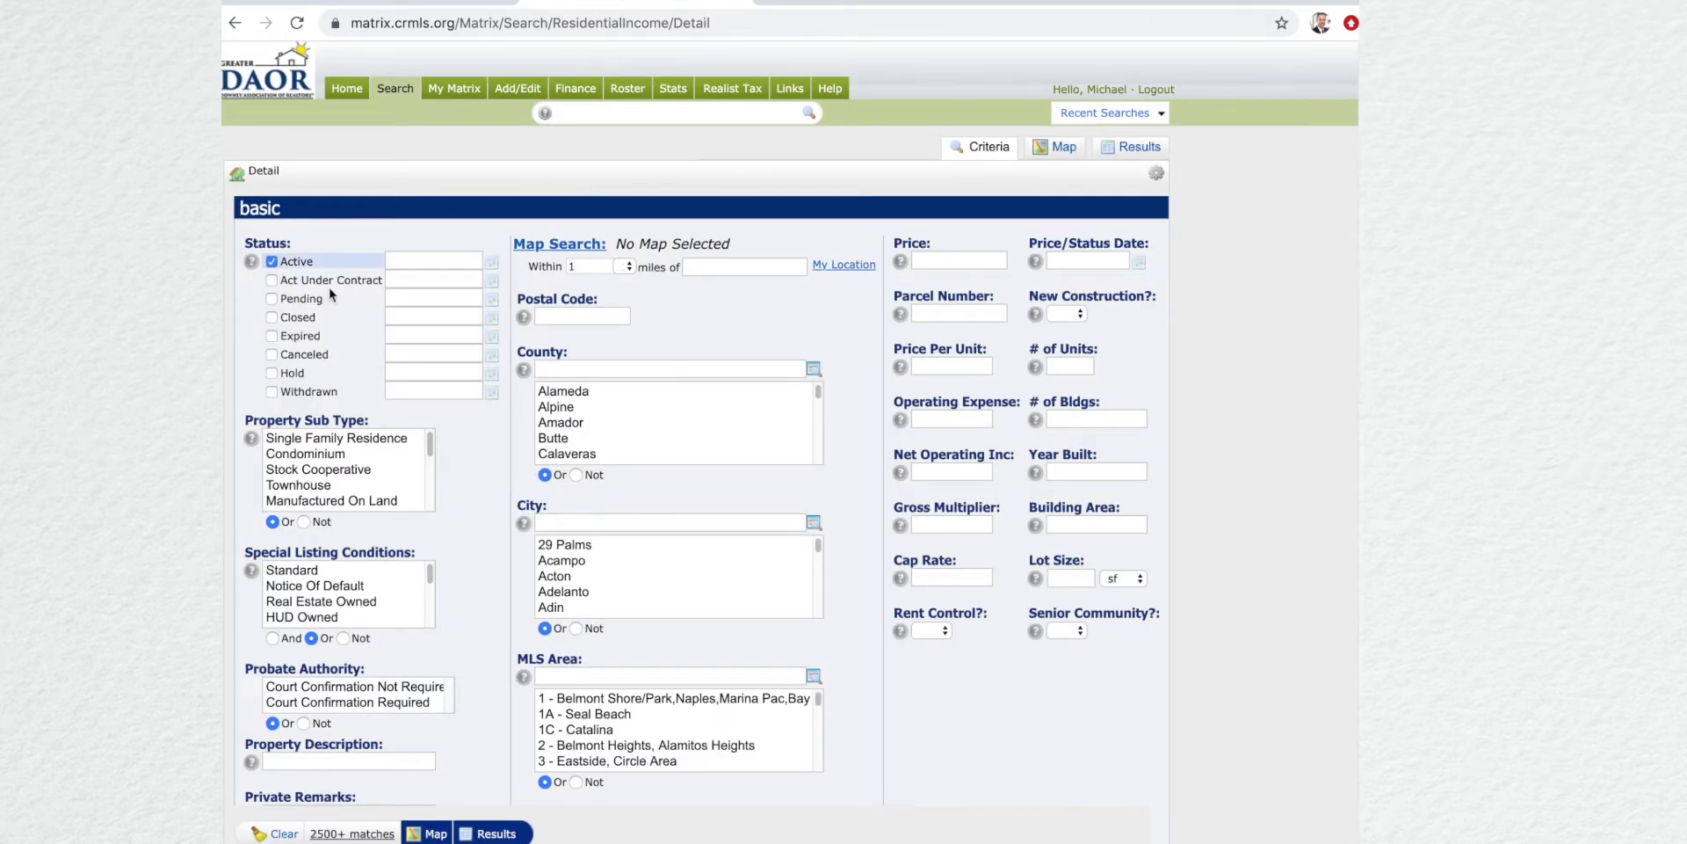
scroll(447, 572, down, 2)
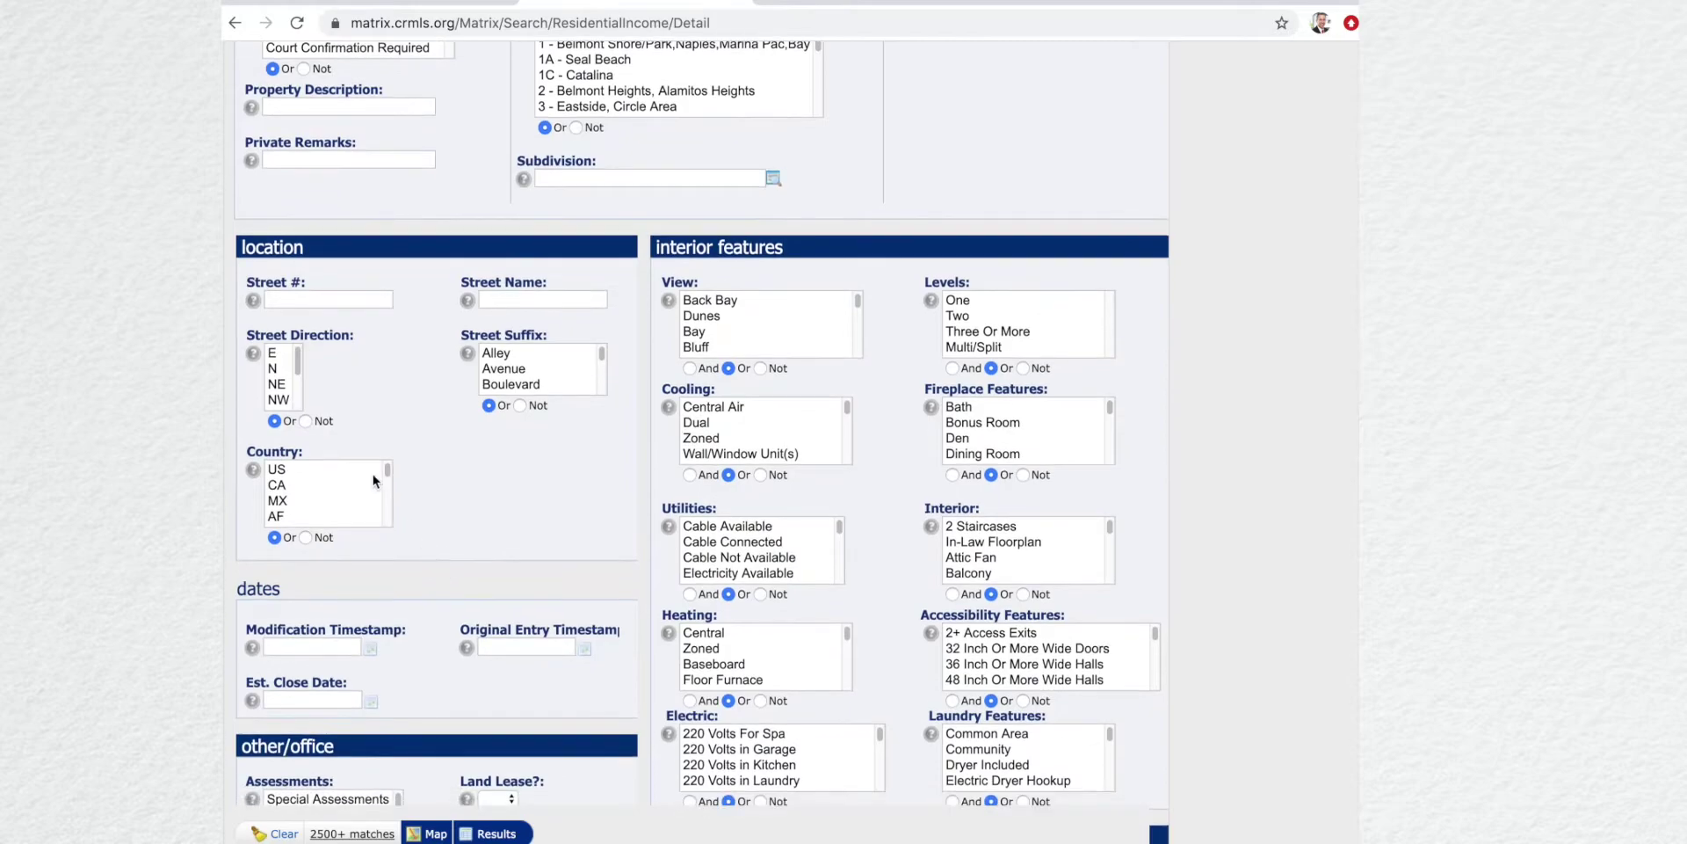
click(292, 303)
text(131)
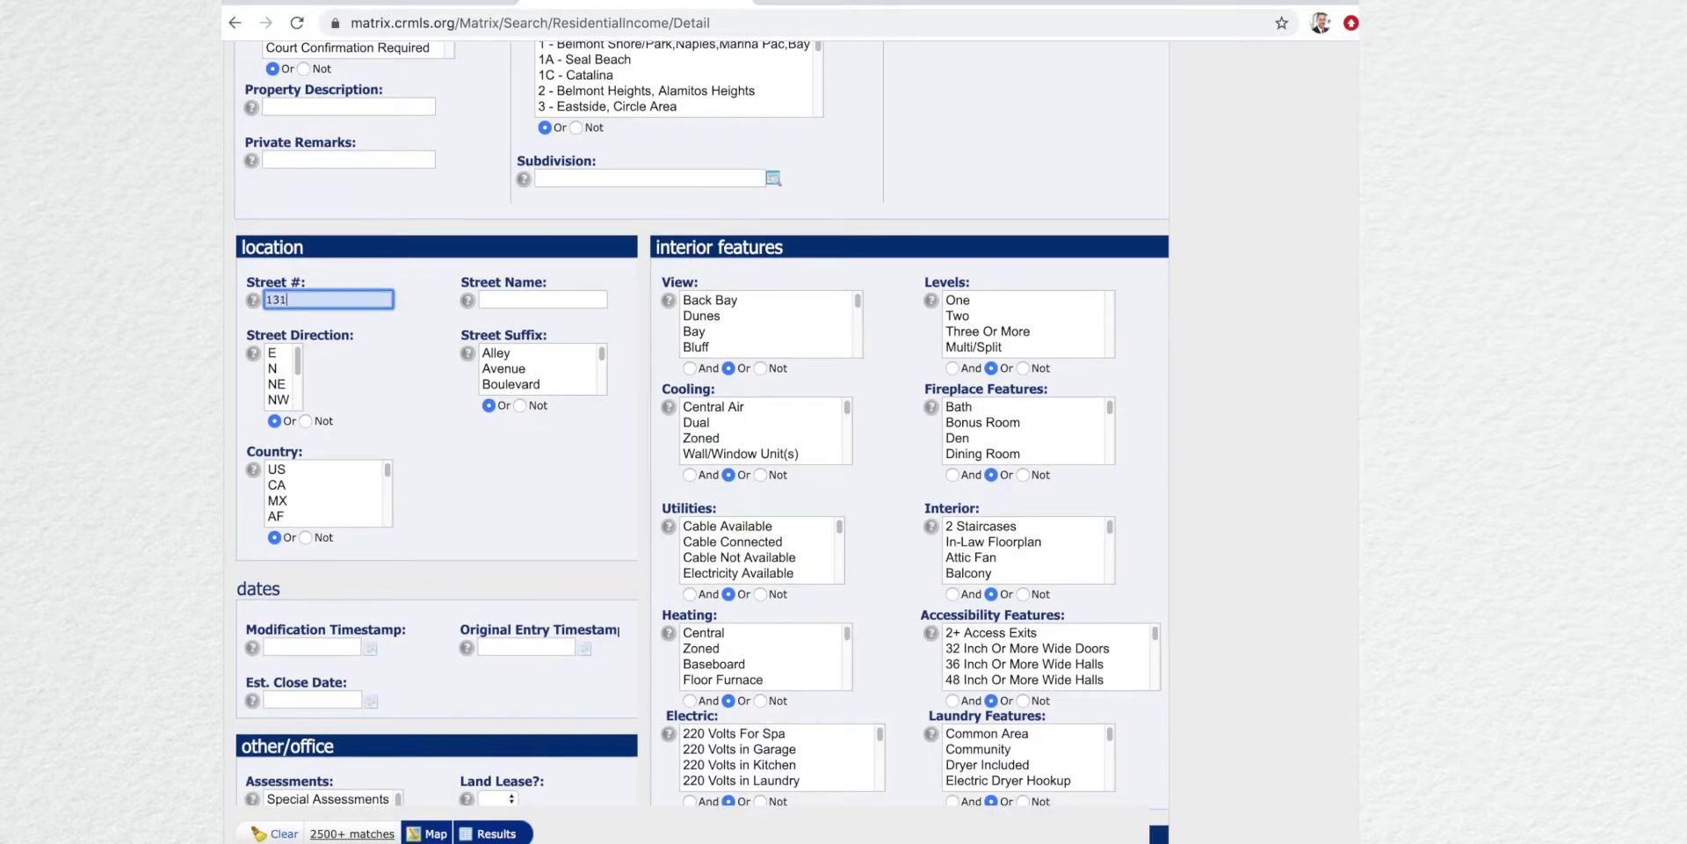
click(547, 300)
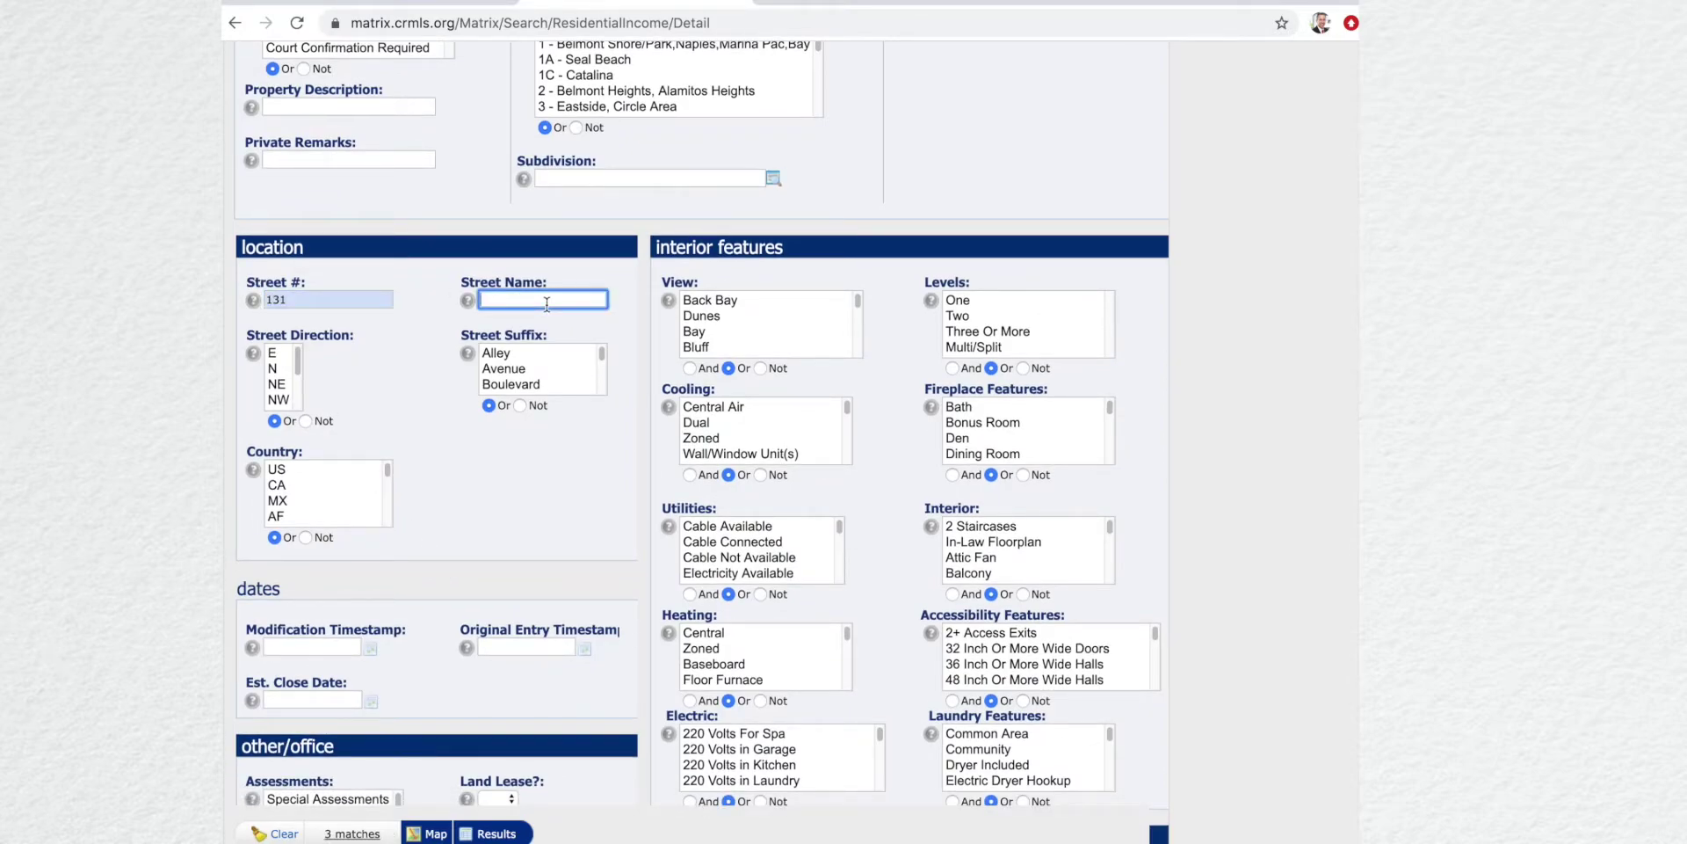
text(79th)
click(497, 834)
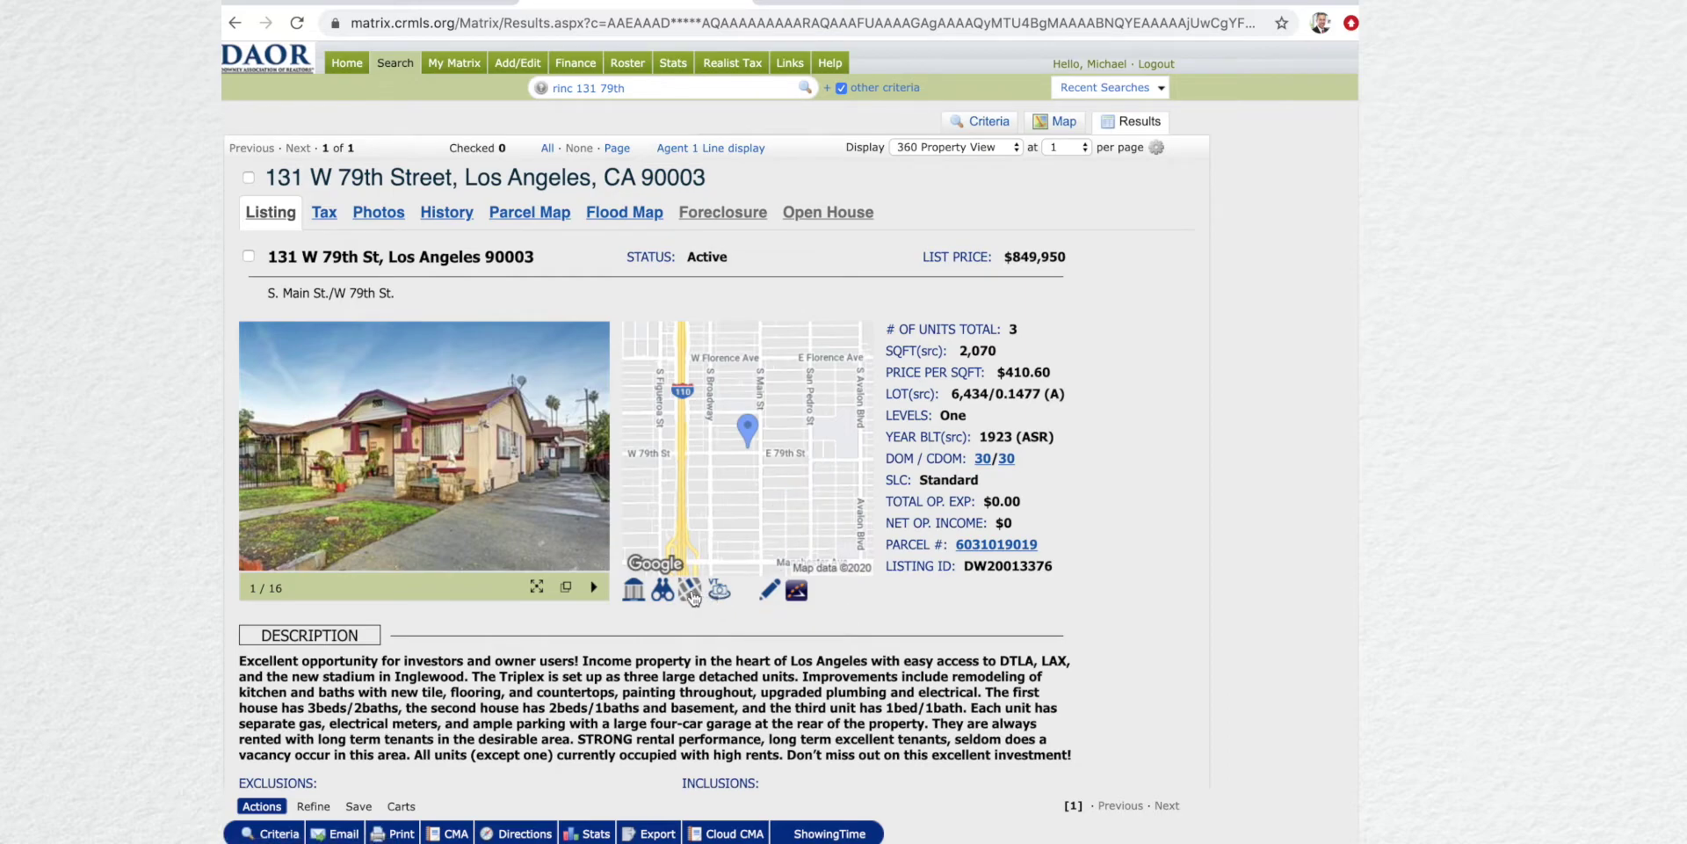
- Play the 131 W 79th St listing's virtual tour video from the listing view
click(713, 598)
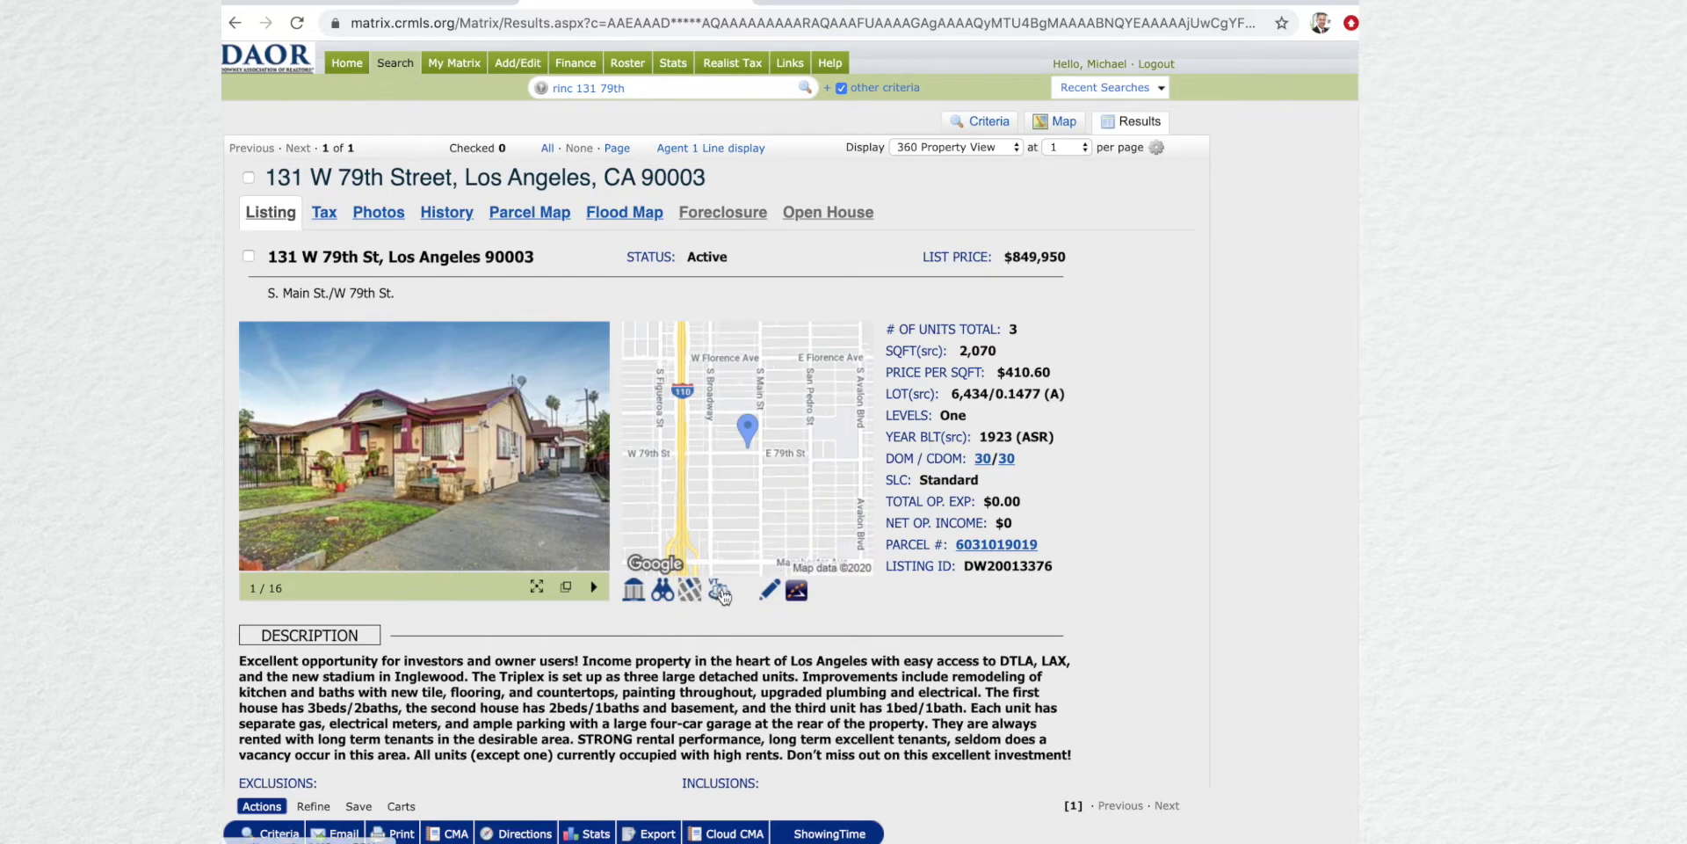